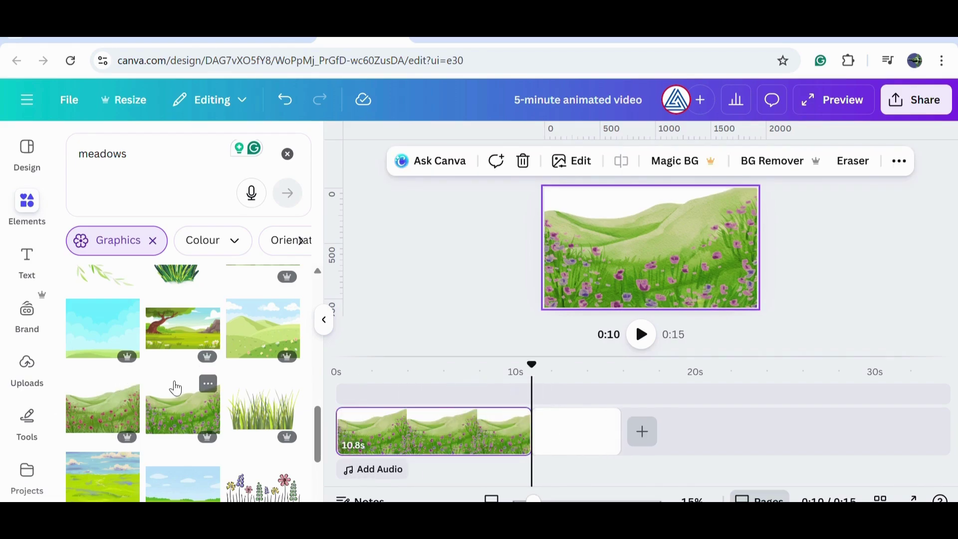
# Fill the blank second scene with the flowery meadow path graphic and extend it to about 10 seconds.
pyautogui.scroll(-4, 180, 399)
pyautogui.moveTo(171, 420); pyautogui.dragTo(552, 445)
pyautogui.click(552, 435)
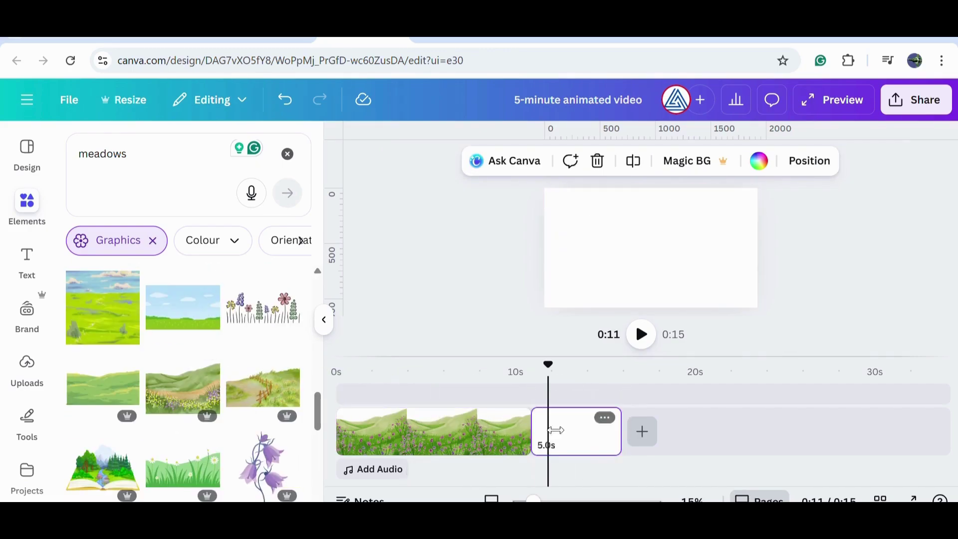
pyautogui.moveTo(179, 389); pyautogui.dragTo(570, 340)
pyautogui.moveTo(618, 440); pyautogui.dragTo(711, 440)
# Add the fenced-path meadow graphic as the third scene's background and extend that scene to 9.7 seconds.
pyautogui.moveTo(263, 389); pyautogui.dragTo(746, 248)
pyautogui.click(728, 439)
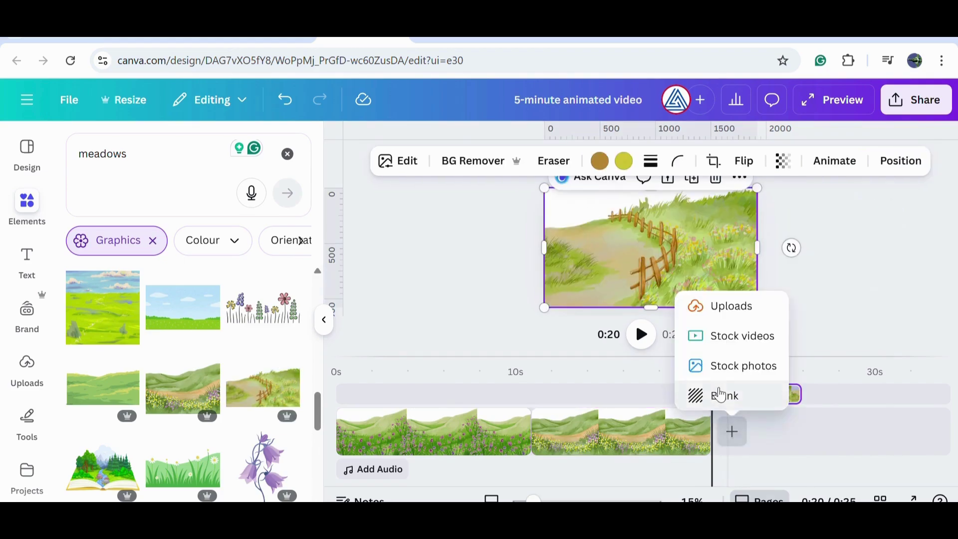
pyautogui.click(719, 394)
pyautogui.click(855, 446)
pyautogui.press('Delete')
pyautogui.moveTo(801, 432); pyautogui.dragTo(880, 432)
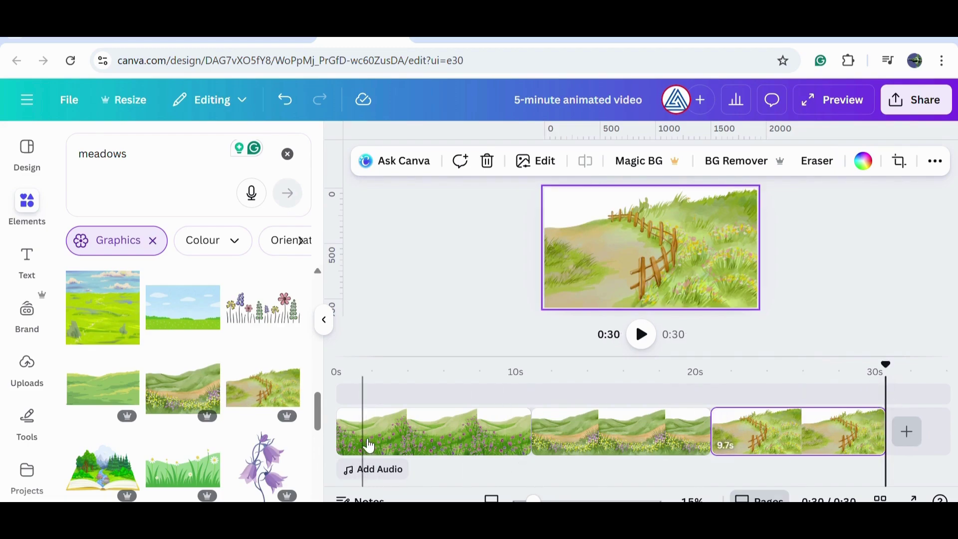
pyautogui.click(338, 428)
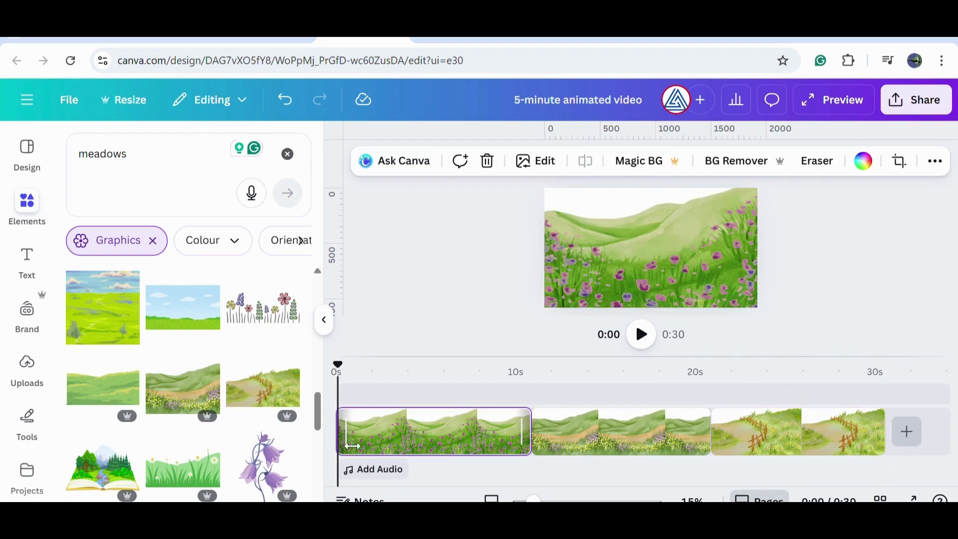
# Add the green clearing with trees as a fourth scene from 0:30 and lengthen it so the video runs 0:48.
pyautogui.click(890, 440)
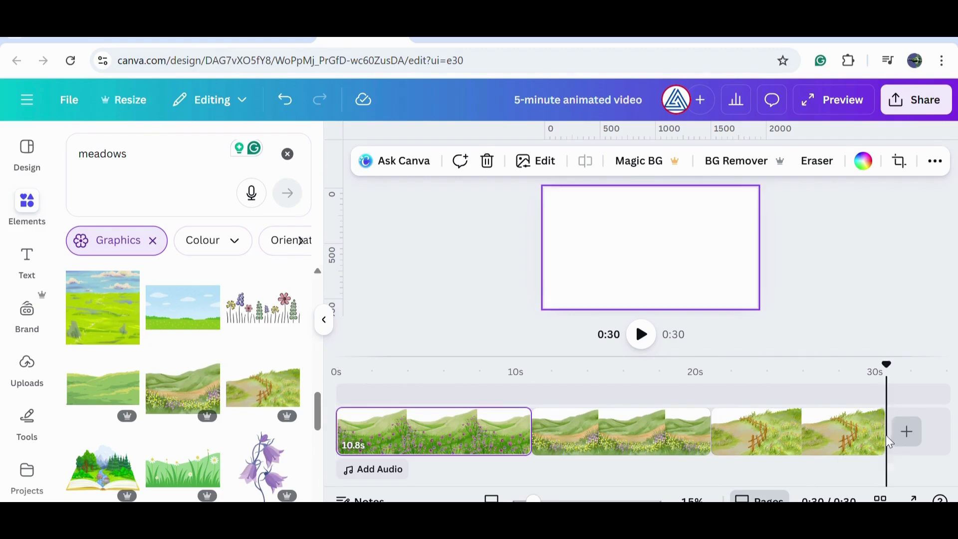
pyautogui.scroll(-6, 228, 443)
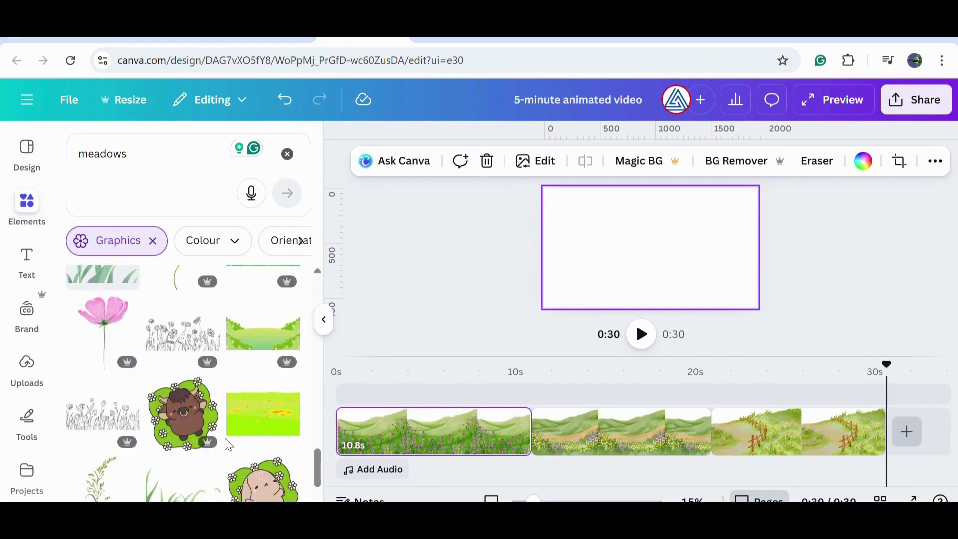
pyautogui.scroll(-15, 268, 432)
pyautogui.moveTo(268, 442); pyautogui.dragTo(598, 300)
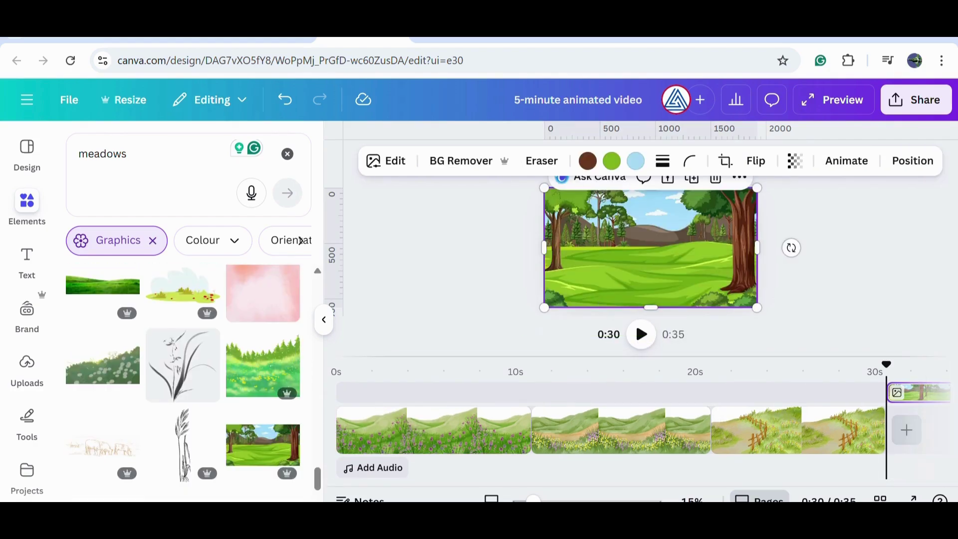
pyautogui.moveTo(847, 482); pyautogui.dragTo(909, 482)
pyautogui.moveTo(896, 392); pyautogui.dragTo(948, 429)
pyautogui.moveTo(757, 482); pyautogui.dragTo(651, 483)
pyautogui.click(362, 441)
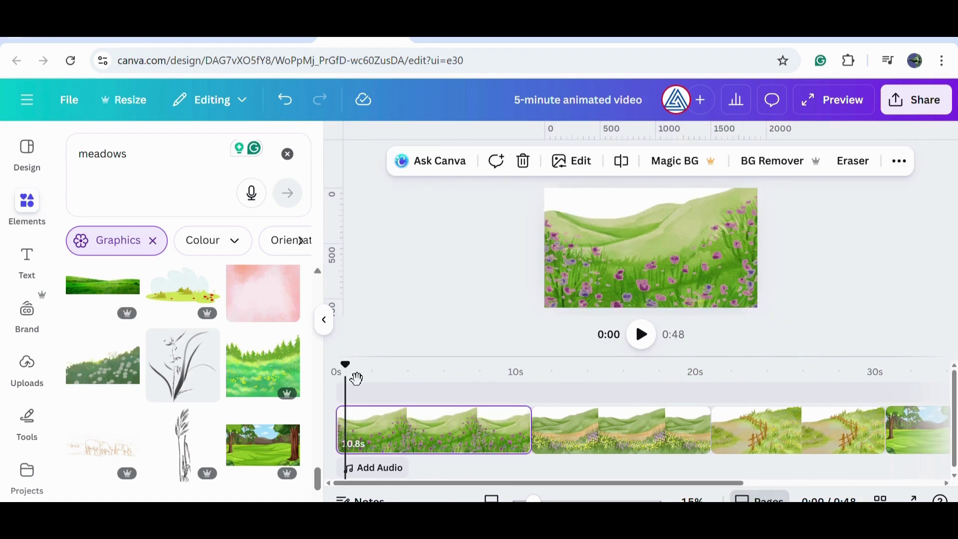
# Search the graphics for birds, then refine the search to animated birds.
pyautogui.doubleClick(102, 154)
pyautogui.write('irds')
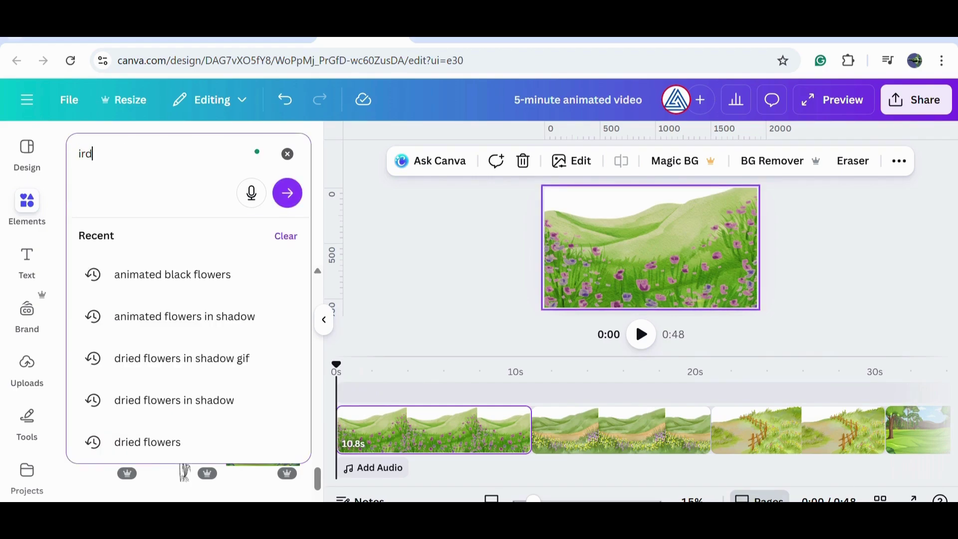
pyautogui.press('Return')
pyautogui.click(85, 166)
pyautogui.press('Home')
pyautogui.write('b')
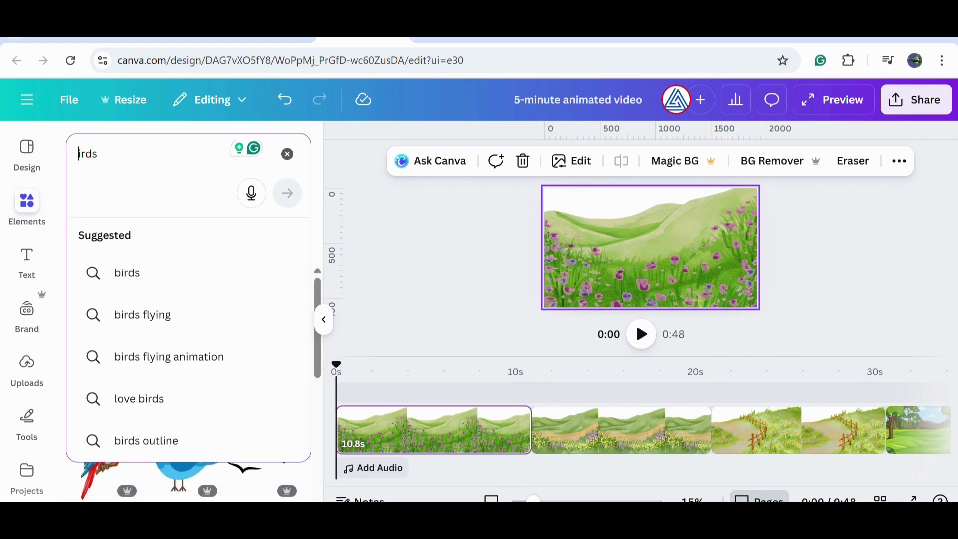
pyautogui.press('Return')
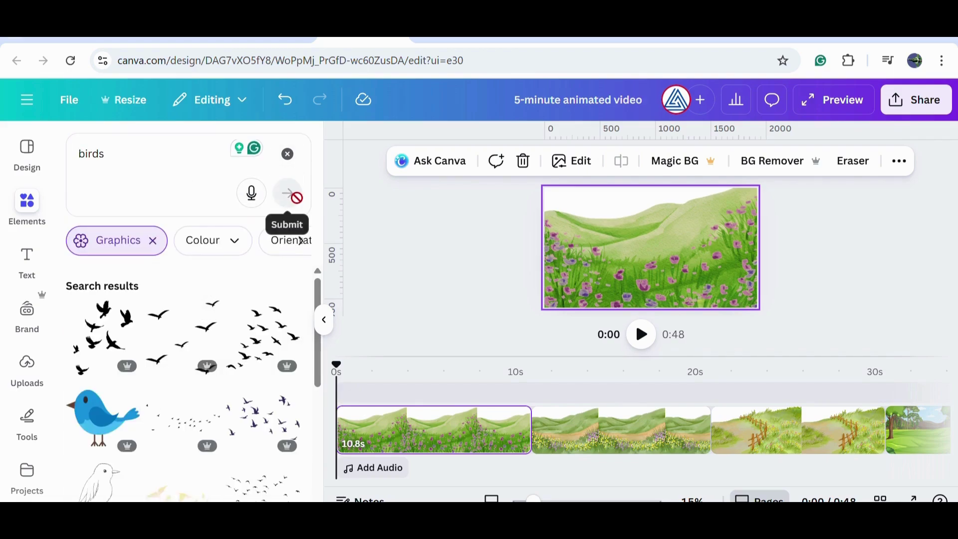
pyautogui.scroll(-5, 303, 288)
pyautogui.scroll(5, 324, 452)
pyautogui.click(80, 156)
pyautogui.write('animated')
pyautogui.press('Return')
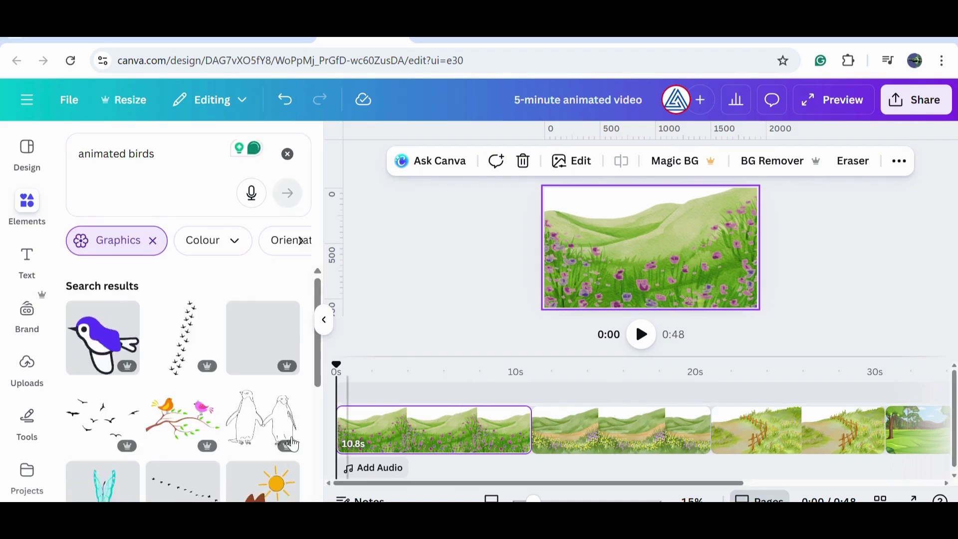
# Add the robin-with-sun graphic to the first scene, shrink it and place it in the scene's upper-left corner.
pyautogui.scroll(-3, 264, 495)
pyautogui.click(270, 367)
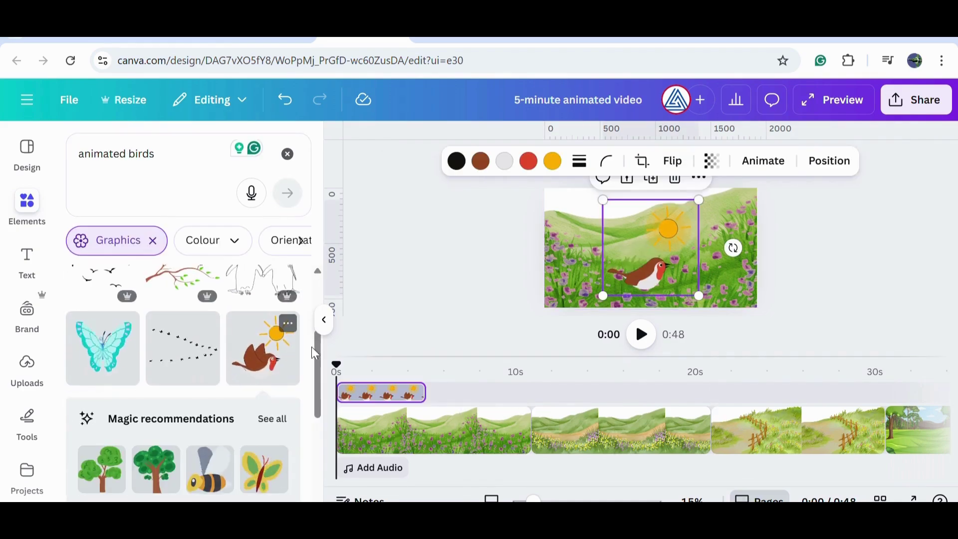
pyautogui.moveTo(709, 305); pyautogui.dragTo(667, 262)
pyautogui.moveTo(631, 228); pyautogui.dragTo(572, 218)
pyautogui.moveTo(610, 253); pyautogui.dragTo(601, 244)
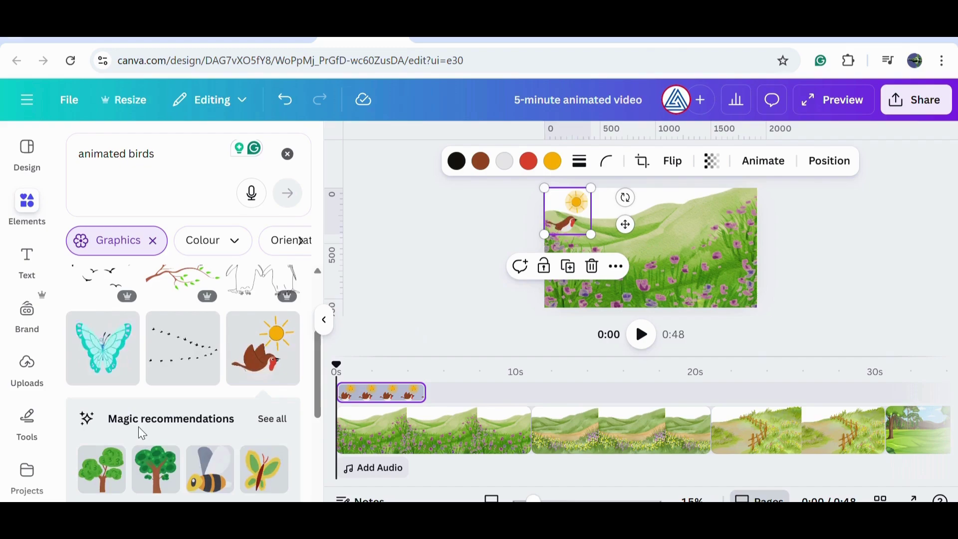
# Add the recommended bee graphic, shrink it and place it over the flowers in the scene's lower-right area.
pyautogui.click(205, 492)
pyautogui.moveTo(695, 203); pyautogui.dragTo(654, 298)
pyautogui.moveTo(606, 272); pyautogui.dragTo(710, 280)
pyautogui.click(621, 294)
pyautogui.click(711, 294)
pyautogui.click(710, 281)
# Duplicate the bee, flip the copy and place it over the flowers near the scene's lower middle.
pyautogui.hotkey('ctrl', 'd')
pyautogui.moveTo(712, 285); pyautogui.dragTo(691, 273)
pyautogui.click(593, 161)
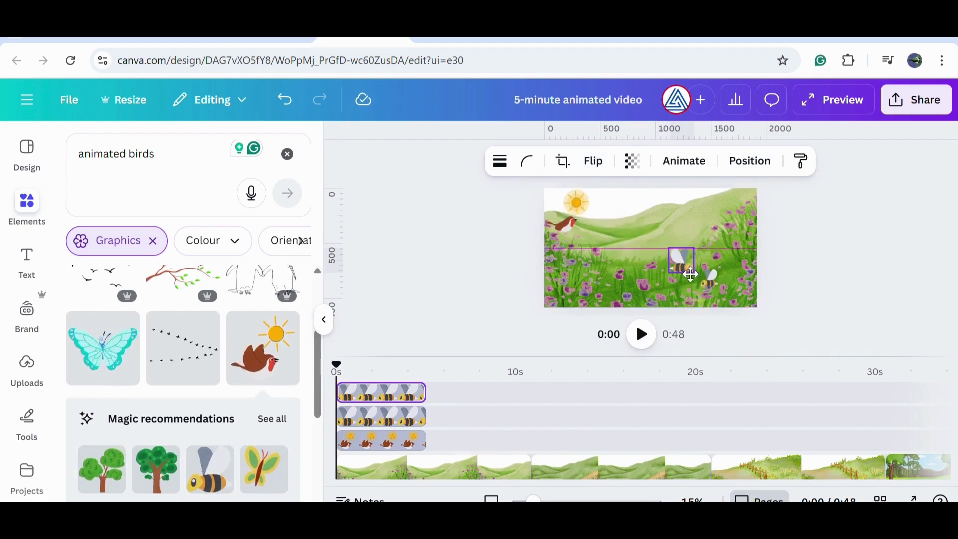
pyautogui.moveTo(633, 288); pyautogui.dragTo(632, 288)
# Add the dark-green tree graphic twice, a small one on the upper hills and a larger one at the scene's right edge.
pyautogui.scroll(-3, 268, 355)
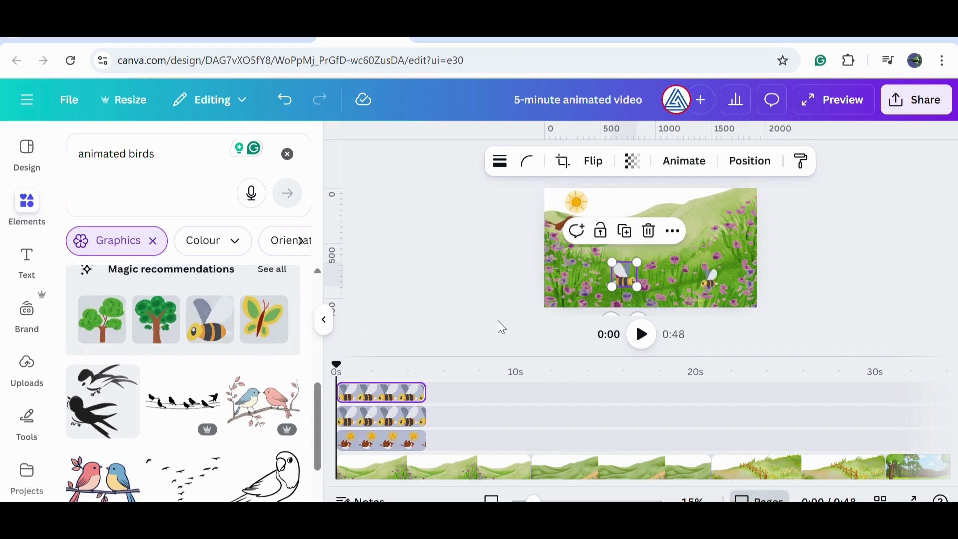
pyautogui.click(166, 338)
pyautogui.moveTo(696, 295); pyautogui.dragTo(627, 245)
pyautogui.click(162, 331)
pyautogui.moveTo(729, 299); pyautogui.dragTo(757, 259)
pyautogui.moveTo(774, 269); pyautogui.dragTo(770, 264)
pyautogui.moveTo(754, 258)
pyautogui.mouseDown()
pyautogui.moveTo(763, 301)
pyautogui.moveTo(762, 274)
pyautogui.mouseUp()
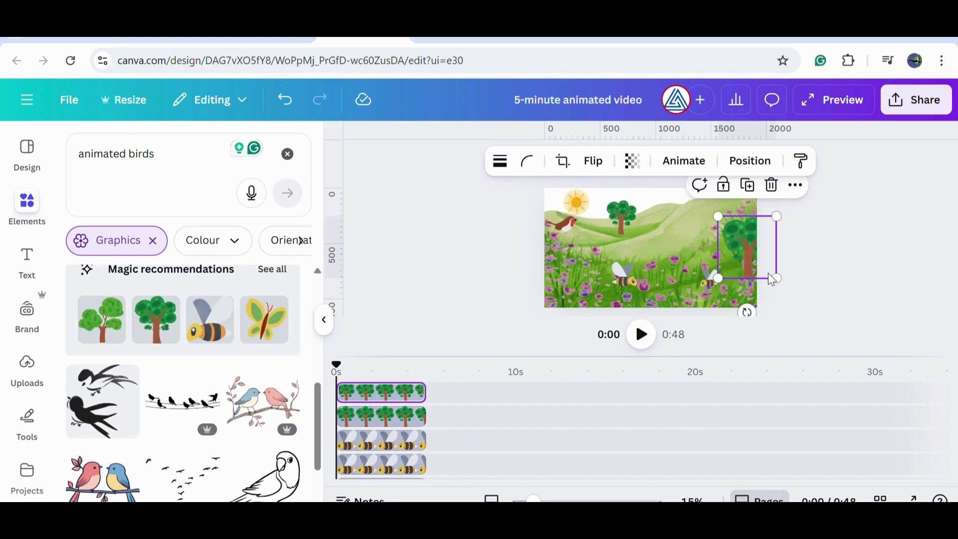
pyautogui.click(771, 302)
# Create a custom animation that moves the robin along a wavy path from the scene's upper left to its right edge.
pyautogui.scroll(-5, 184, 449)
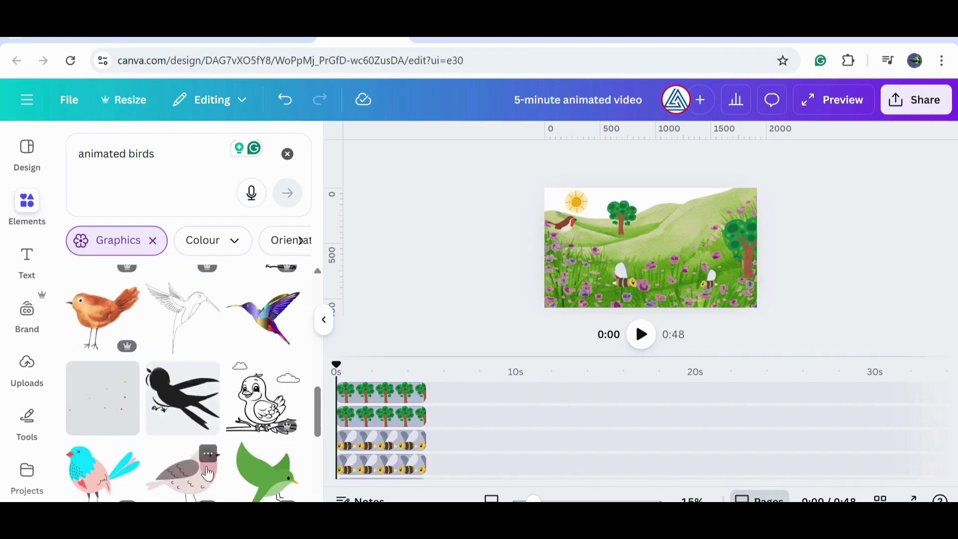
pyautogui.scroll(6, 199, 470)
pyautogui.click(563, 218)
pyautogui.click(745, 160)
pyautogui.click(185, 302)
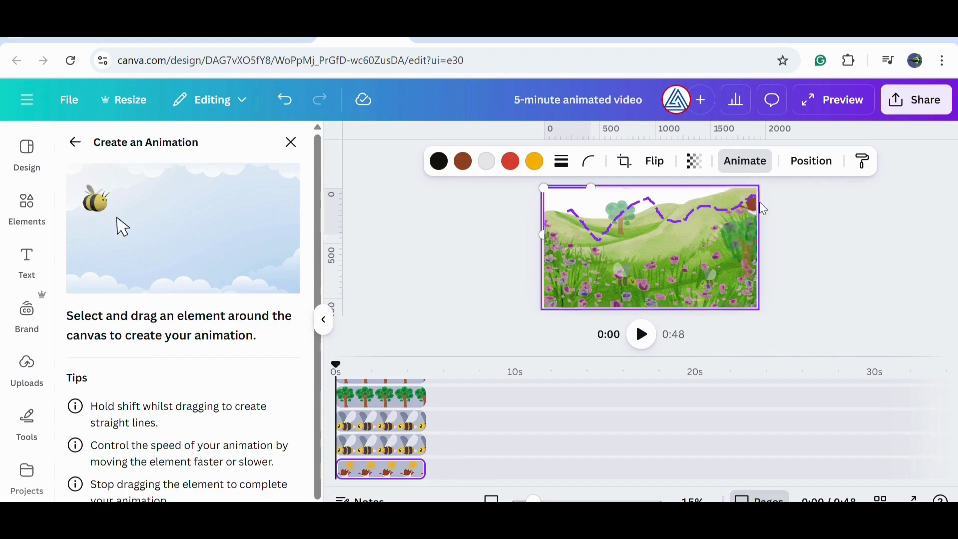
pyautogui.moveTo(756, 202); pyautogui.dragTo(757, 204)
# Set the robin's movement style to Smooth, slow its speed to a low setting and finish the animation.
pyautogui.moveTo(271, 289); pyautogui.dragTo(191, 289)
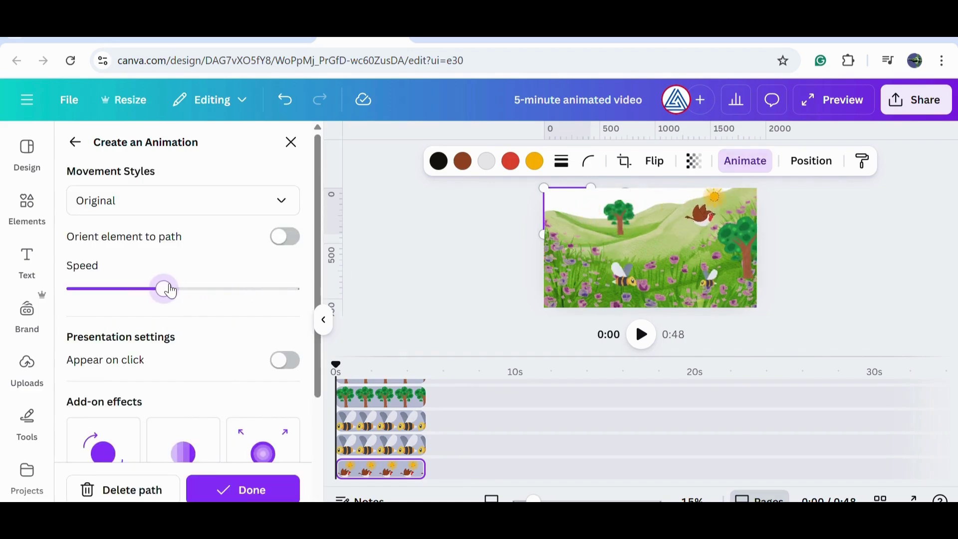
pyautogui.click(282, 202)
pyautogui.click(112, 279)
pyautogui.scroll(-3, 238, 338)
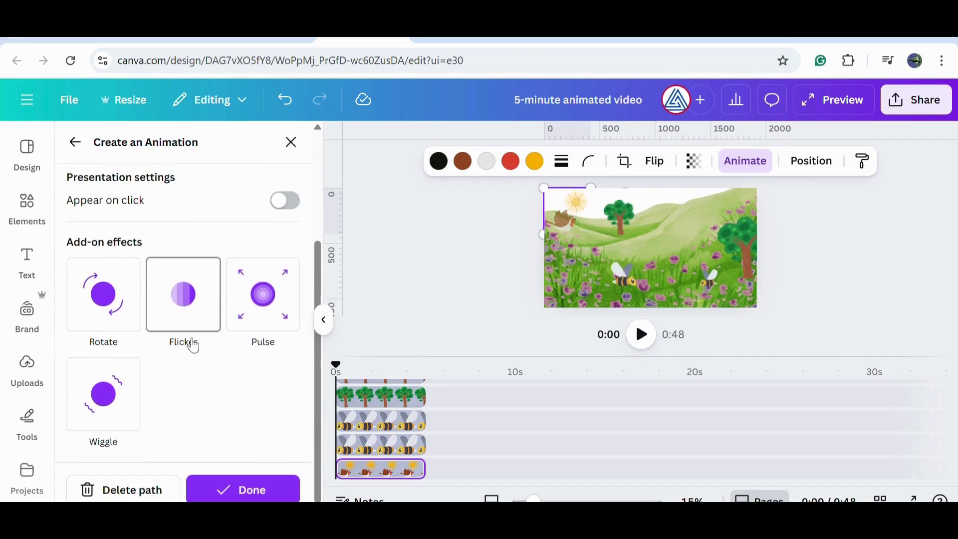
pyautogui.scroll(3, 197, 317)
pyautogui.moveTo(172, 297); pyautogui.dragTo(114, 300)
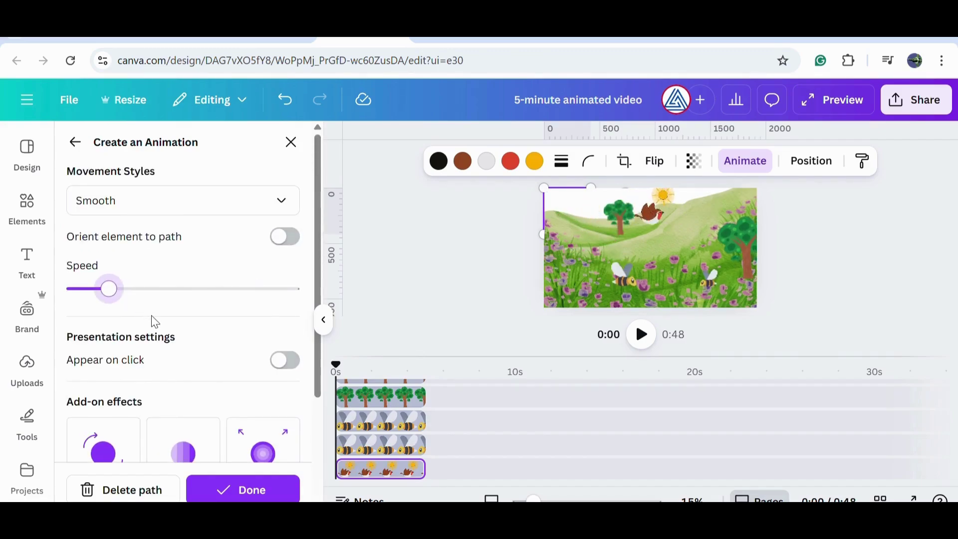
pyautogui.click(232, 490)
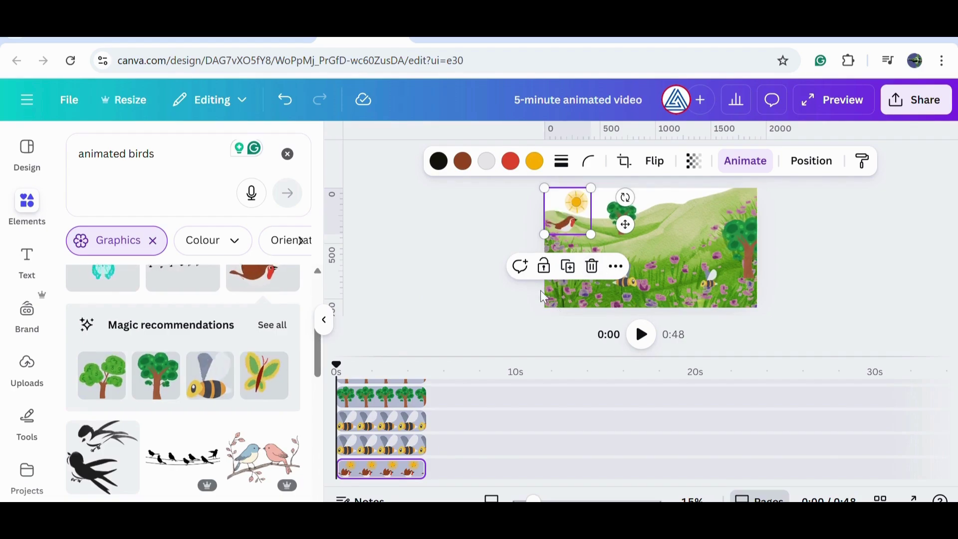
# Preview the robin's animation and delete the robin from the scene.
pyautogui.click(642, 335)
pyautogui.click(675, 231)
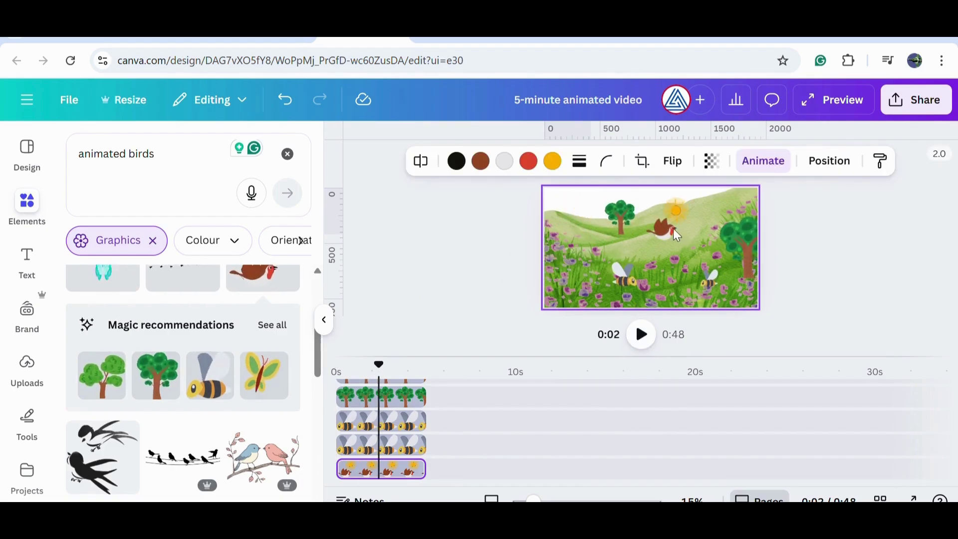
pyautogui.click(561, 217)
pyautogui.press('Delete')
# Add the purple flapping bird graphic, shrink it and place it at the scene's right edge over the tree.
pyautogui.scroll(-5, 216, 384)
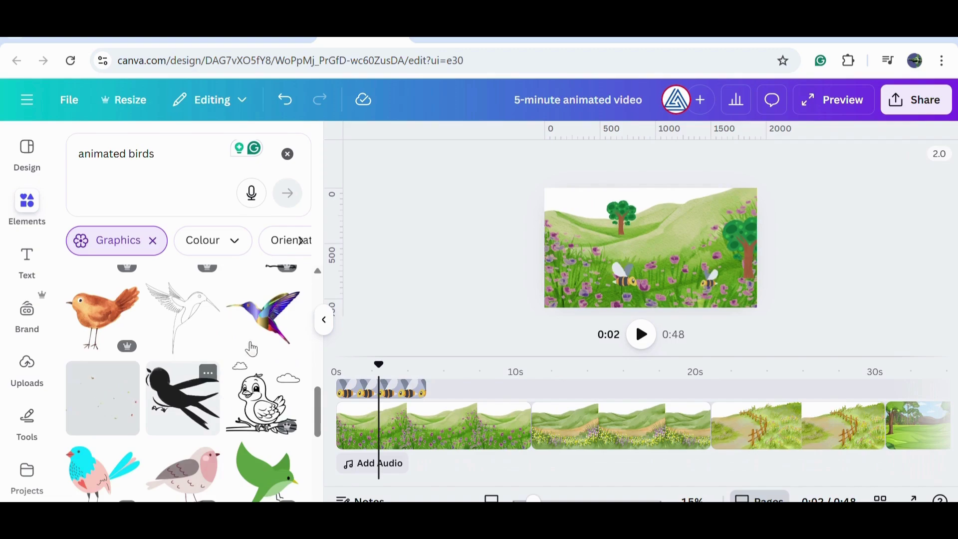
pyautogui.scroll(-5, 217, 394)
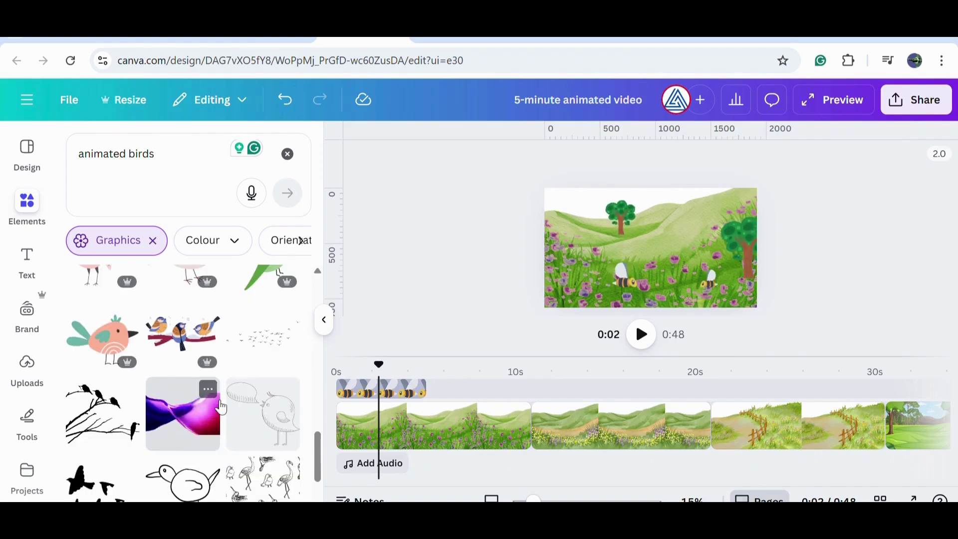
pyautogui.scroll(10, 221, 406)
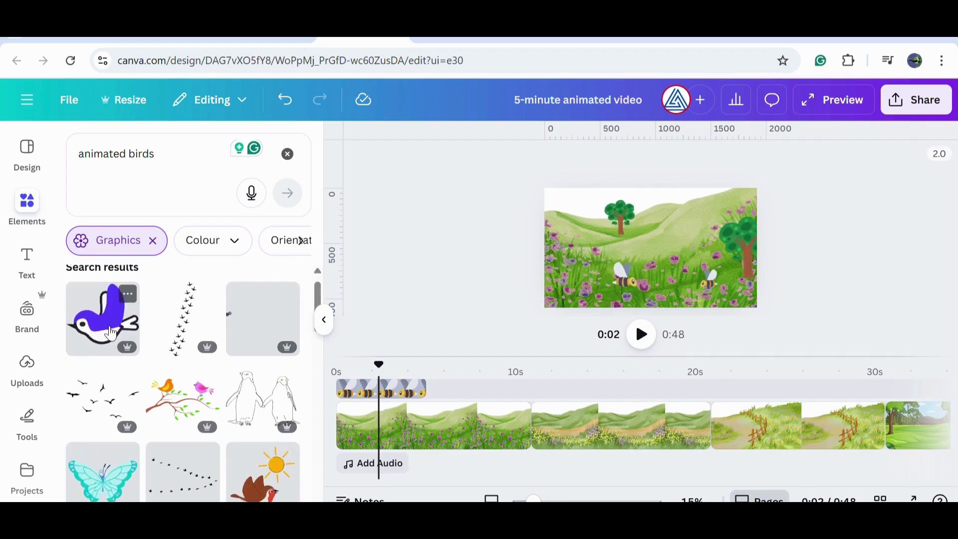
pyautogui.click(110, 329)
pyautogui.moveTo(698, 199); pyautogui.dragTo(649, 241)
# Animate the purple bird along a path from the right edge across to the scene's left side at a slow speed.
pyautogui.click(712, 165)
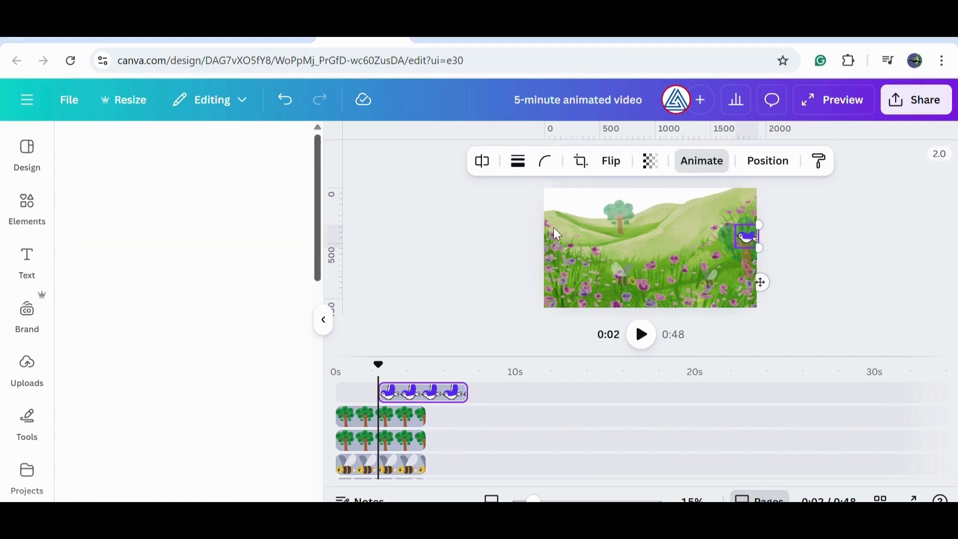
pyautogui.click(293, 287)
pyautogui.moveTo(549, 232); pyautogui.dragTo(533, 231)
pyautogui.click(109, 302)
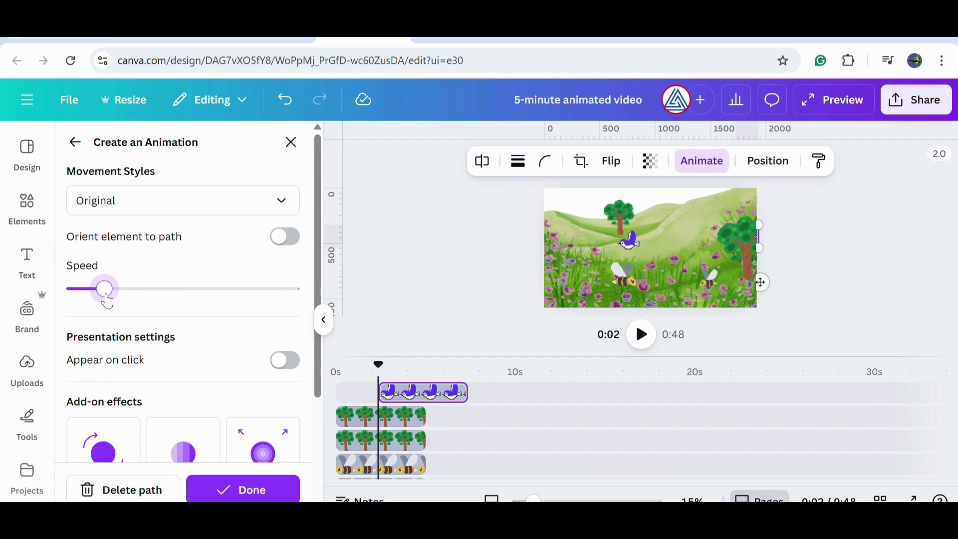
pyautogui.click(245, 490)
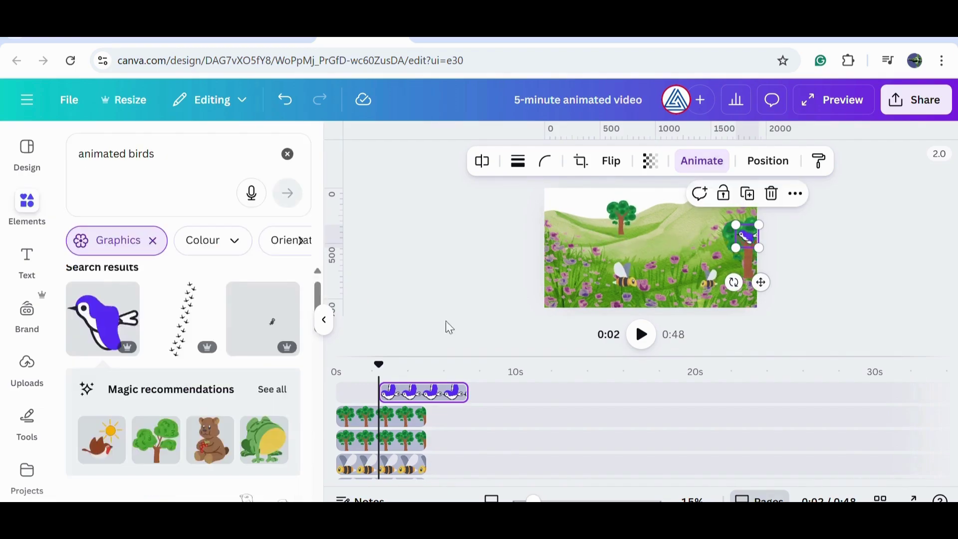
# Move the small tree from the hills to the scene's upper-left corner.
pyautogui.moveTo(627, 213); pyautogui.dragTo(562, 213)
pyautogui.click(481, 229)
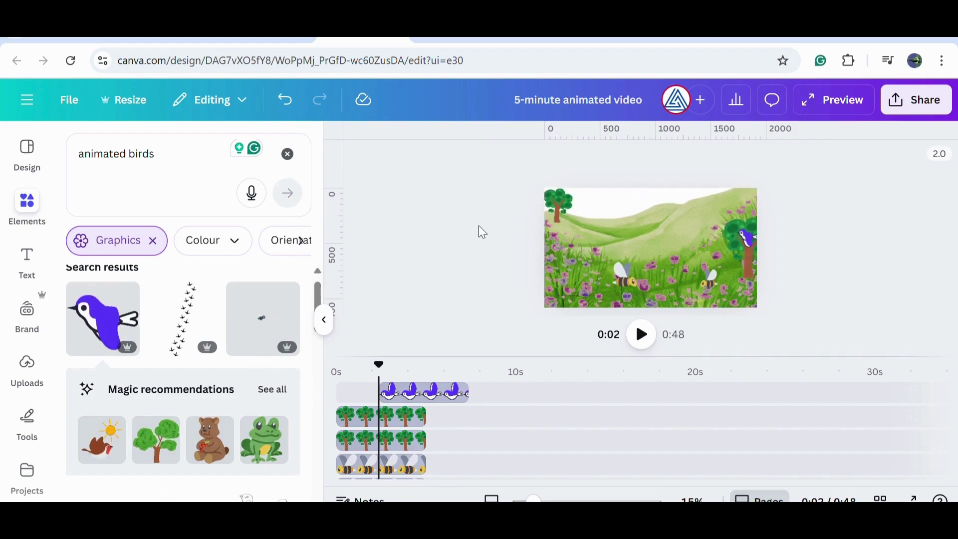
pyautogui.scroll(-3, 223, 441)
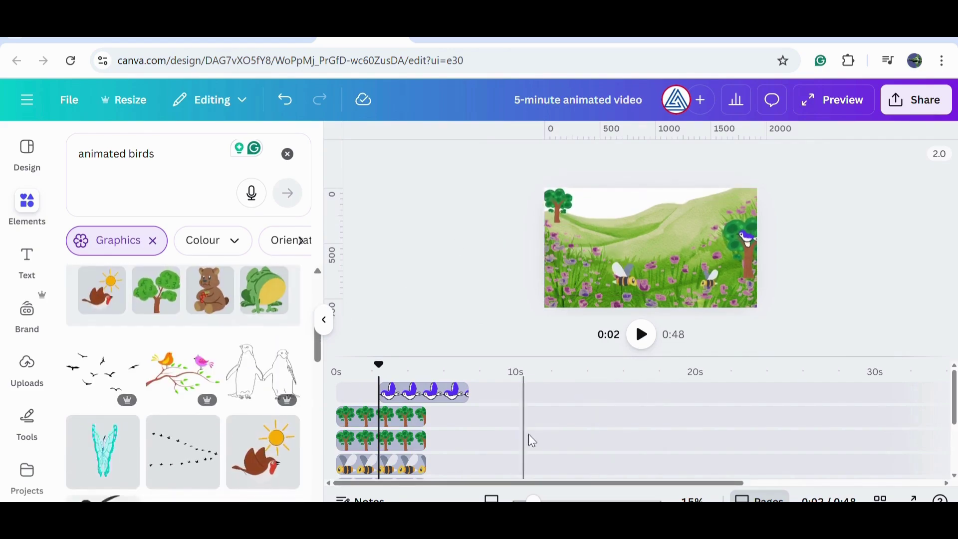
# Enlarge the timeline area and extend both bee clips to the end of the first scene.
pyautogui.scroll(-2, 545, 479)
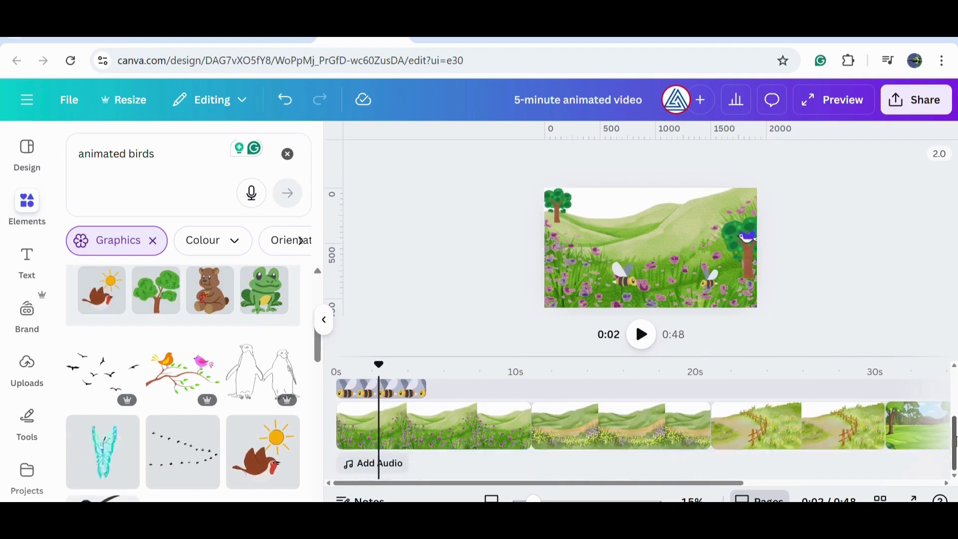
pyautogui.scroll(2, 522, 434)
pyautogui.scroll(-2, 522, 434)
pyautogui.moveTo(428, 389); pyautogui.dragTo(546, 402)
pyautogui.moveTo(576, 356); pyautogui.dragTo(569, 258)
pyautogui.moveTo(427, 364); pyautogui.dragTo(531, 364)
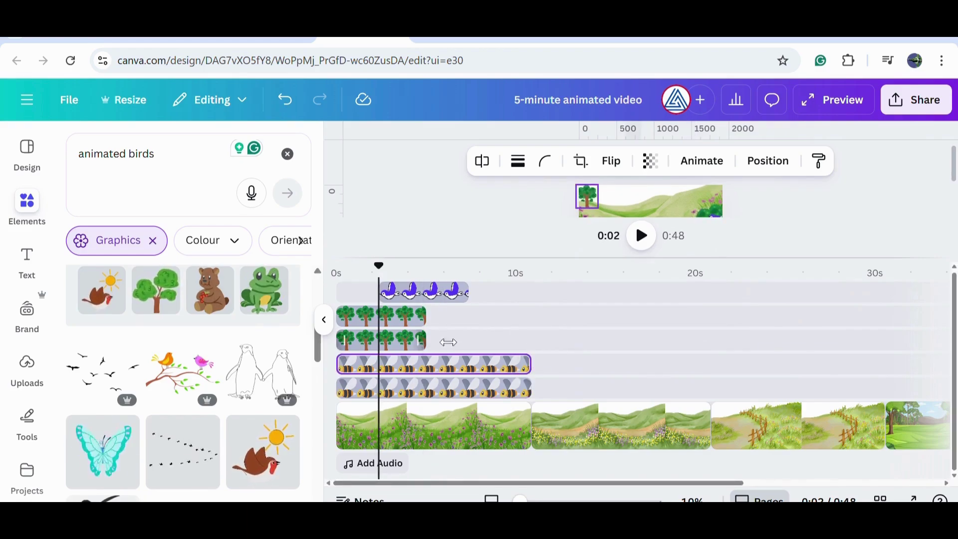
# Extend both tree clips and the purple bird clip to the first scene's end, and start the bird clip at 0s.
pyautogui.moveTo(425, 340); pyautogui.dragTo(532, 340)
pyautogui.moveTo(425, 316); pyautogui.dragTo(532, 316)
pyautogui.moveTo(466, 296); pyautogui.dragTo(533, 298)
pyautogui.moveTo(380, 296); pyautogui.dragTo(350, 297)
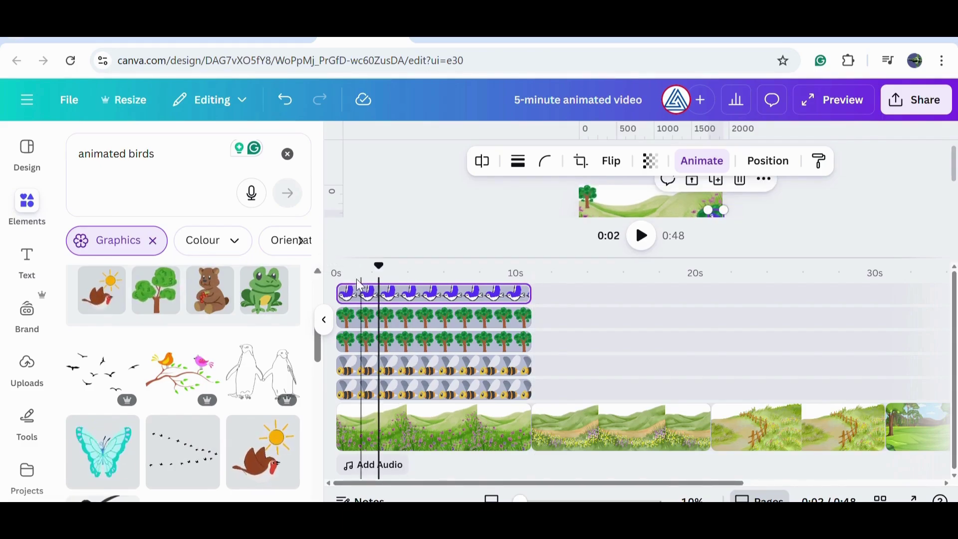
# Shrink the timeline area and play the first scene from its start to check the bird's movement.
pyautogui.moveTo(379, 266); pyautogui.dragTo(339, 265)
pyautogui.moveTo(636, 261); pyautogui.dragTo(664, 412)
pyautogui.click(645, 375)
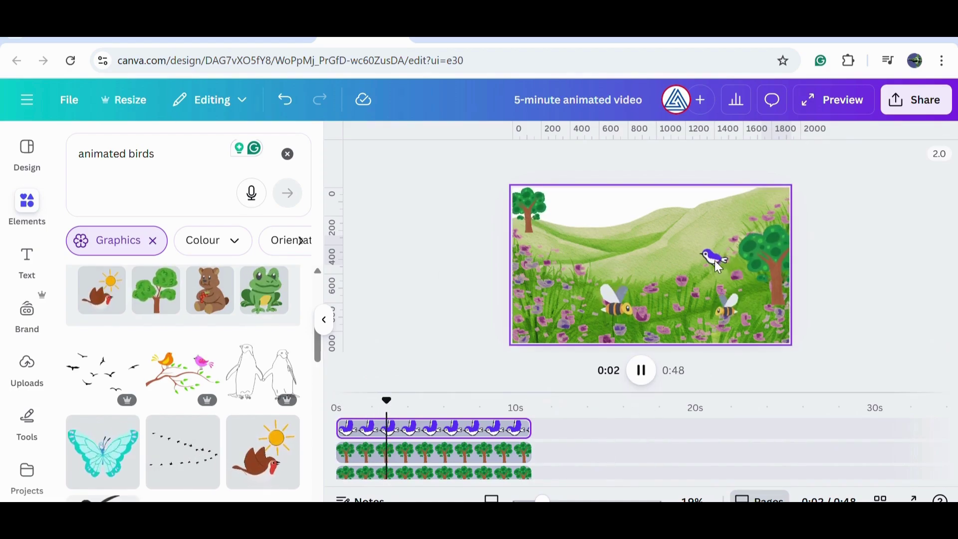
# Replace the purple bird's path with a new wavy one from the right tree across to the scene's left edge.
pyautogui.click(776, 250)
pyautogui.click(702, 162)
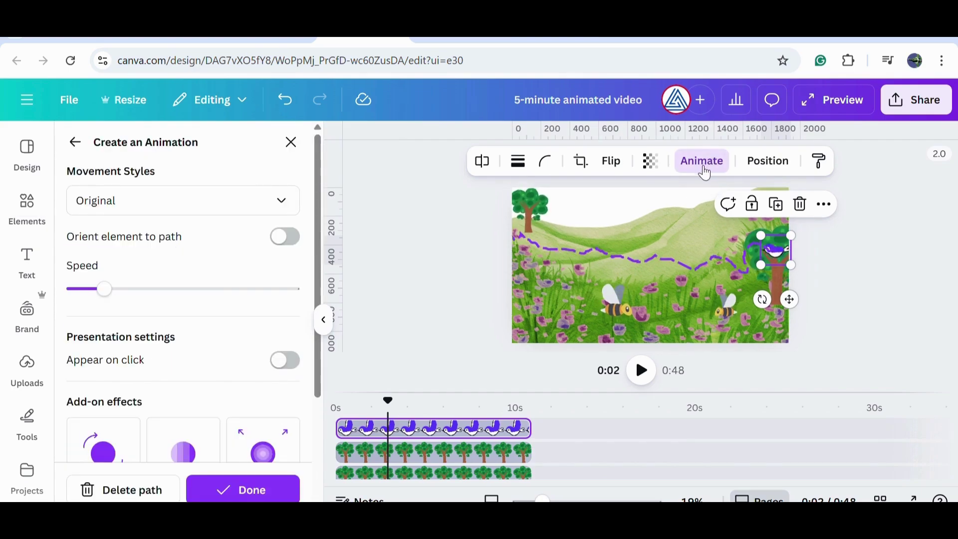
pyautogui.scroll(-3, 213, 315)
pyautogui.click(124, 490)
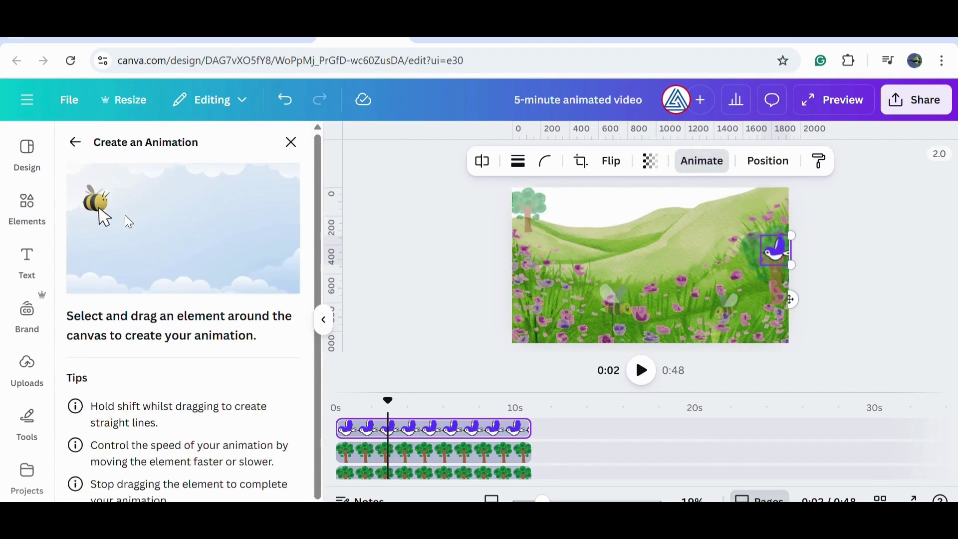
pyautogui.moveTo(776, 252); pyautogui.dragTo(753, 256)
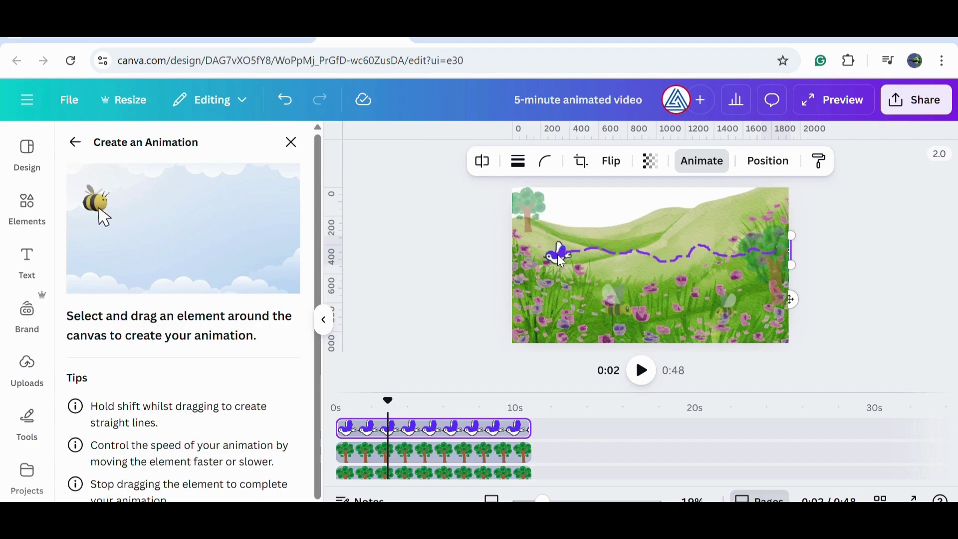
pyautogui.moveTo(517, 250); pyautogui.dragTo(509, 254)
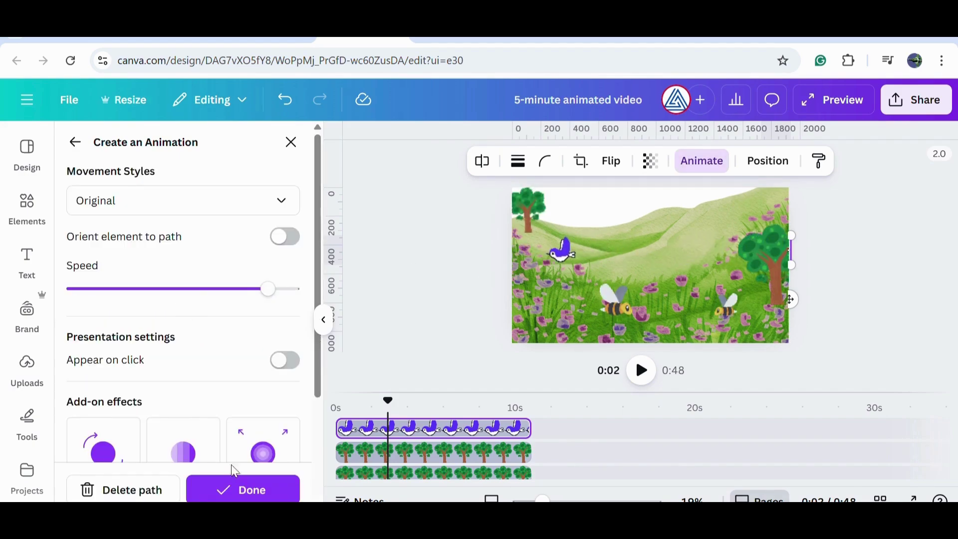
pyautogui.click(234, 492)
# Go to the start of the second scene and look through graphics for "animated kids".
pyautogui.click(643, 426)
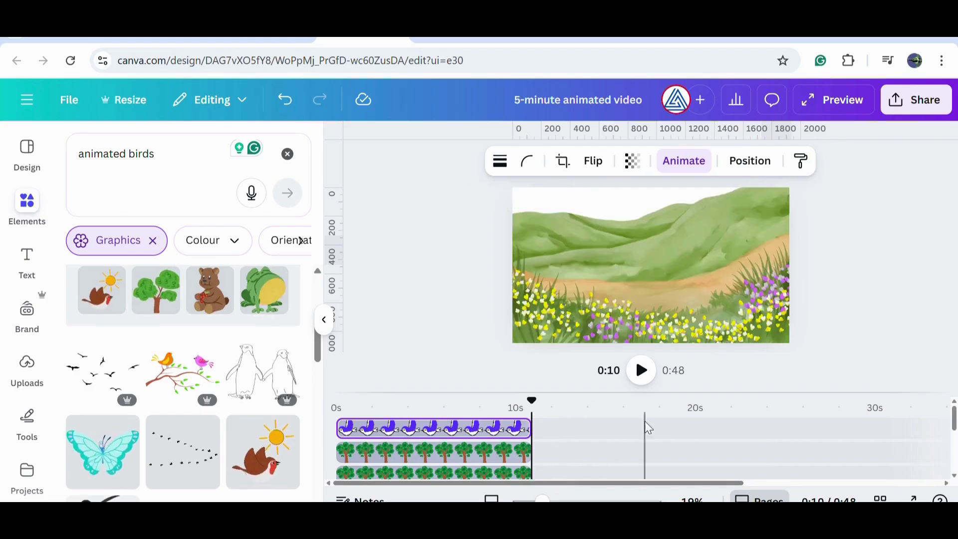
pyautogui.scroll(-5, 178, 381)
pyautogui.scroll(5, 177, 381)
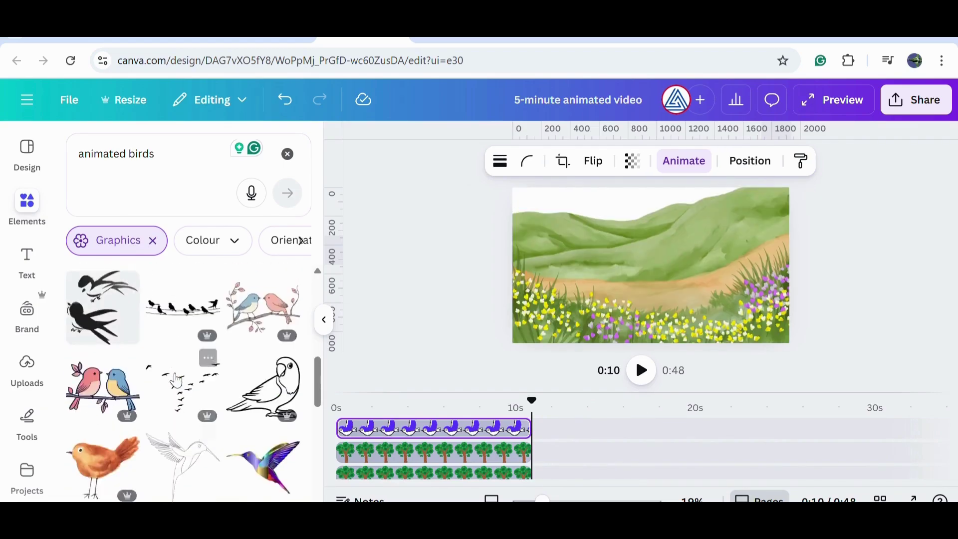
pyautogui.doubleClick(168, 191)
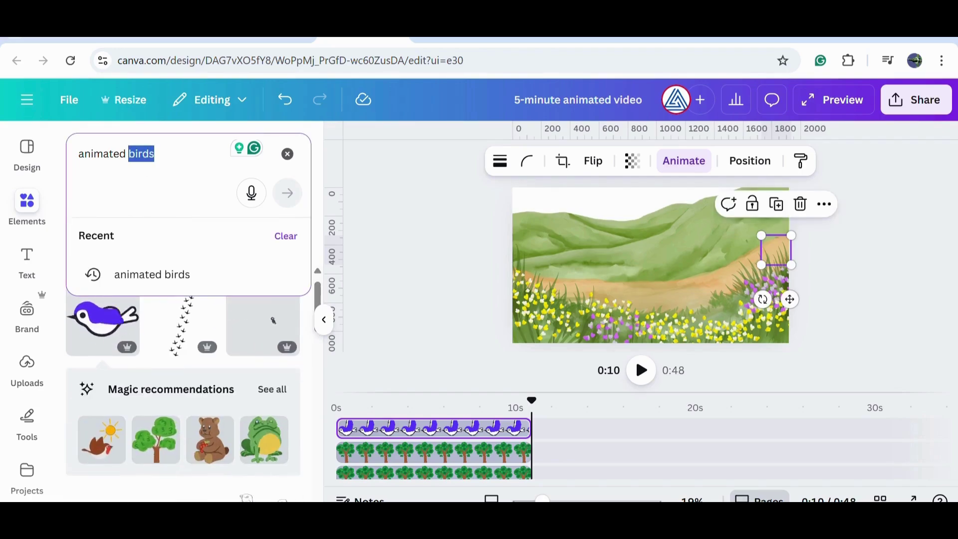
pyautogui.write('kids')
pyautogui.press('Return')
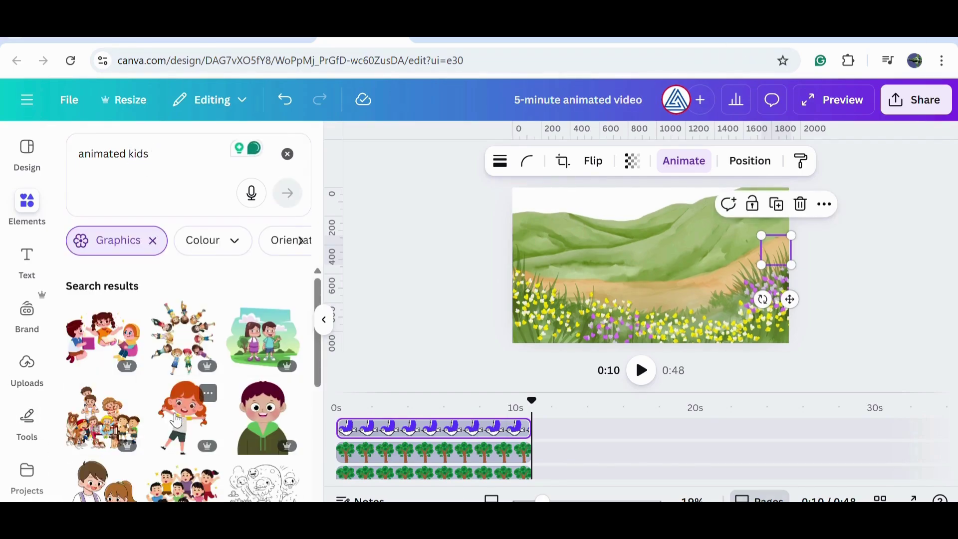
pyautogui.scroll(-8, 174, 425)
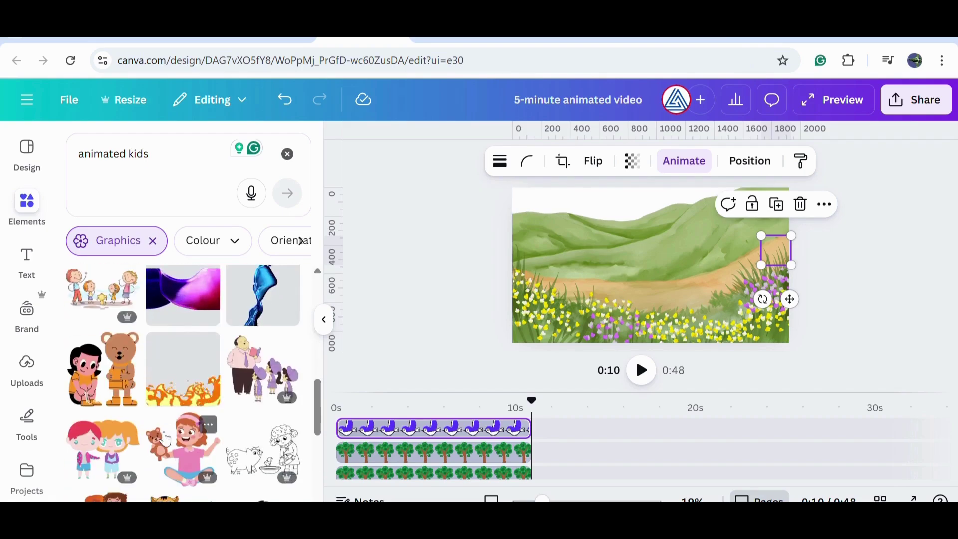
pyautogui.scroll(-3, 172, 440)
pyautogui.scroll(-10, 223, 389)
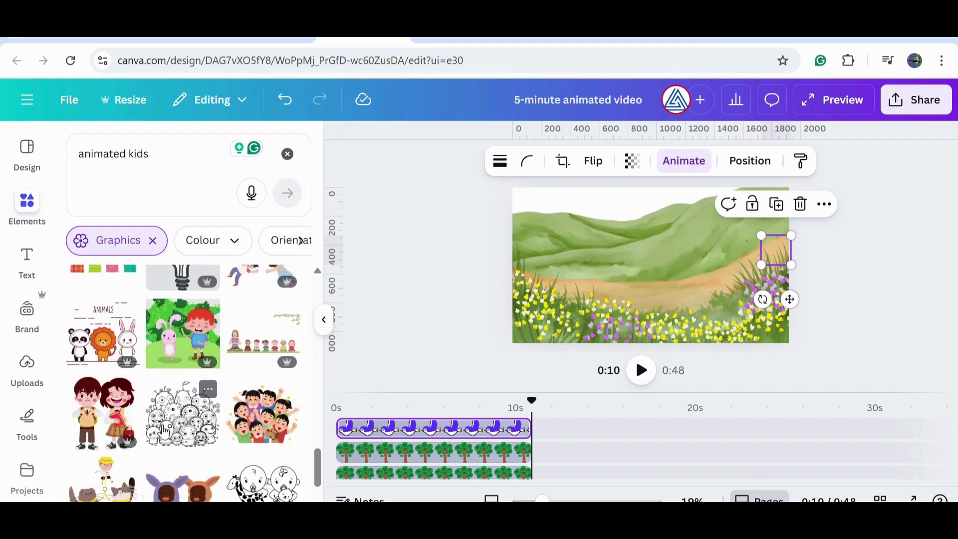
# Search graphics for "animated kids playing" and add the boy with a kite, reduced in size, to the second scene.
pyautogui.click(153, 240)
pyautogui.click(166, 159)
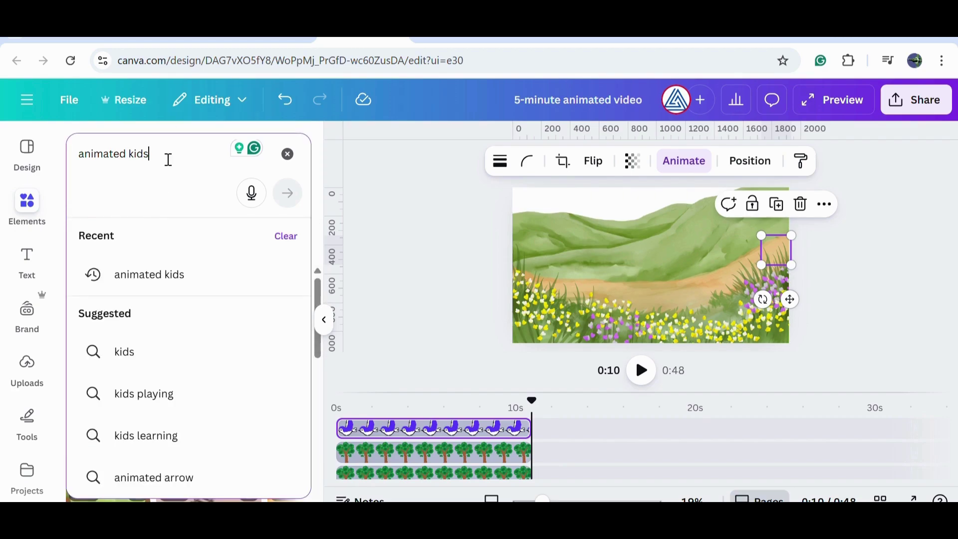
pyautogui.write('playing')
pyautogui.press('Return')
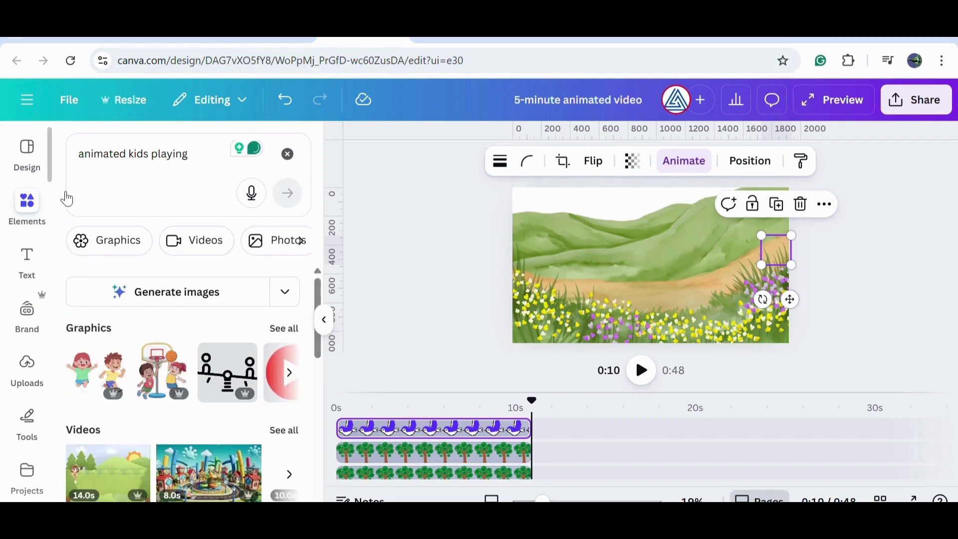
pyautogui.click(286, 332)
pyautogui.scroll(-5, 202, 300)
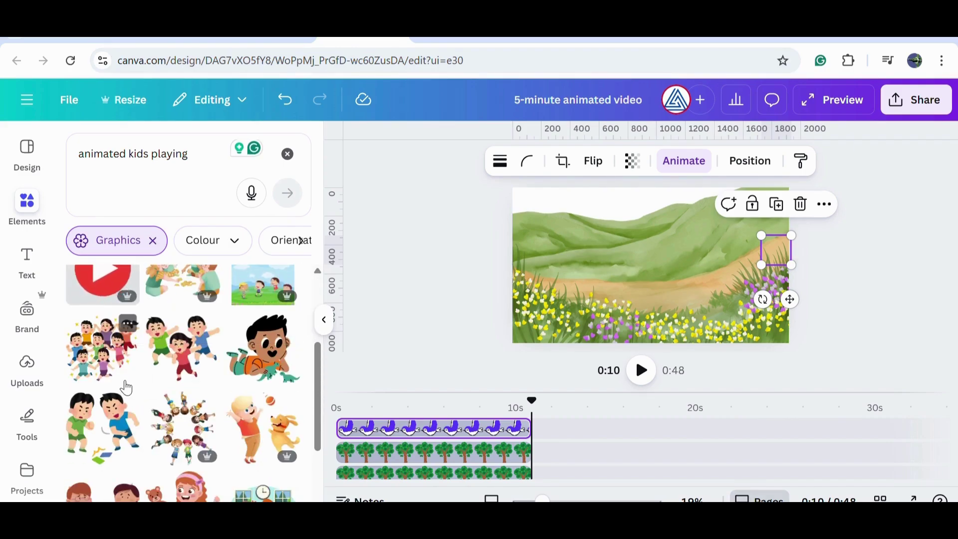
pyautogui.scroll(-3, 202, 371)
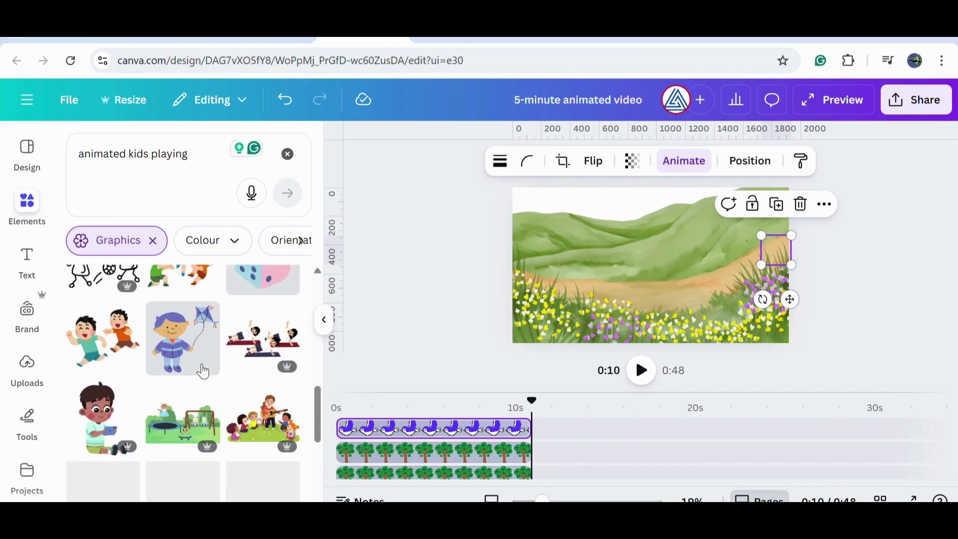
pyautogui.click(175, 341)
pyautogui.moveTo(713, 203); pyautogui.dragTo(672, 244)
pyautogui.moveTo(612, 308); pyautogui.dragTo(640, 288)
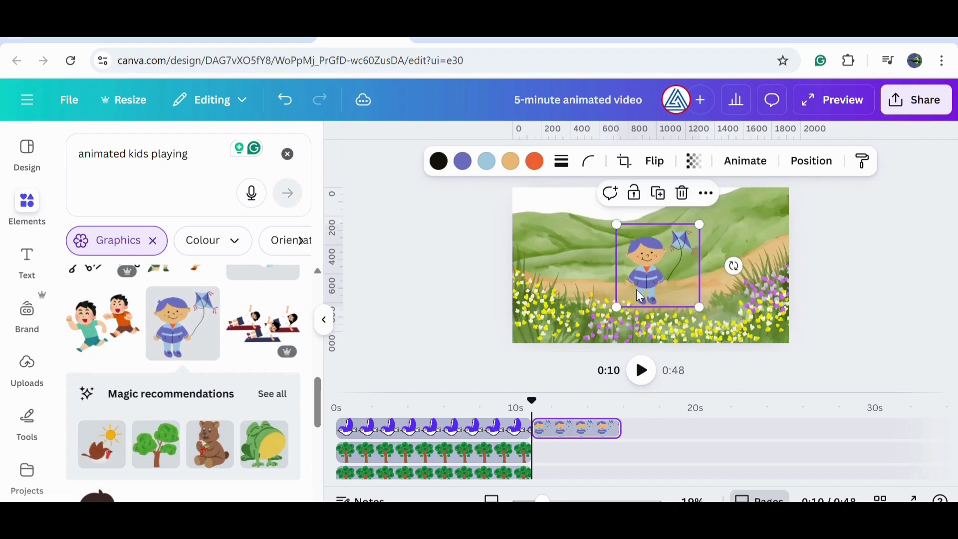
pyautogui.scroll(-5, 212, 448)
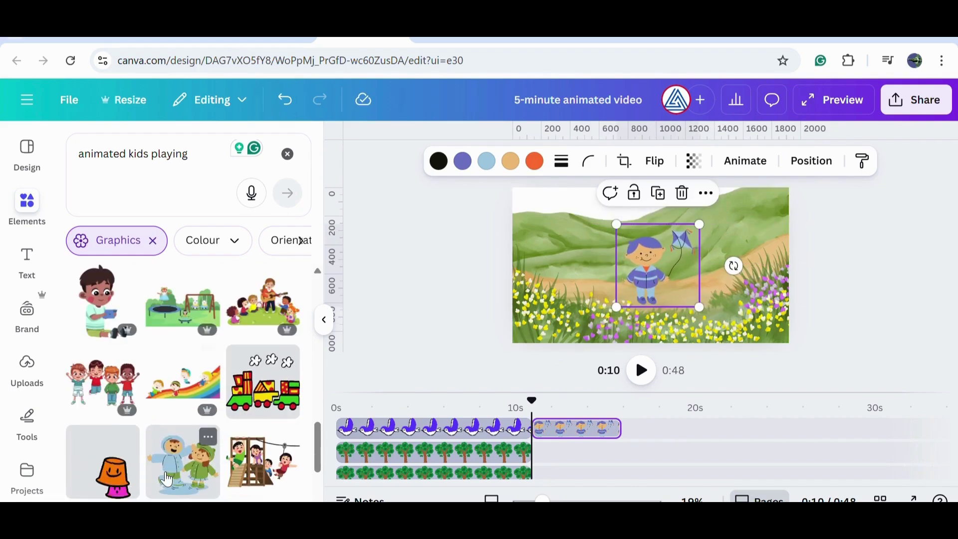
pyautogui.click(182, 461)
pyautogui.press('Delete')
# Place the kite boy smaller on the right of the path and add the small playground kids graphic at the scene's left edge.
pyautogui.click(263, 462)
pyautogui.moveTo(744, 200); pyautogui.dragTo(720, 262)
pyautogui.moveTo(764, 223); pyautogui.dragTo(747, 239)
pyautogui.moveTo(616, 298); pyautogui.dragTo(605, 237)
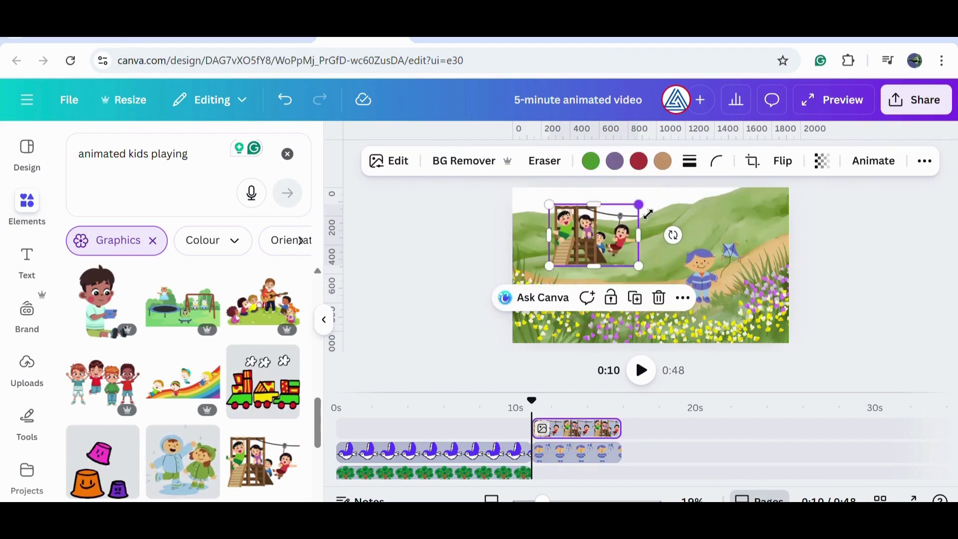
pyautogui.moveTo(639, 205); pyautogui.dragTo(616, 221)
pyautogui.moveTo(593, 253); pyautogui.dragTo(550, 252)
pyautogui.click(569, 279)
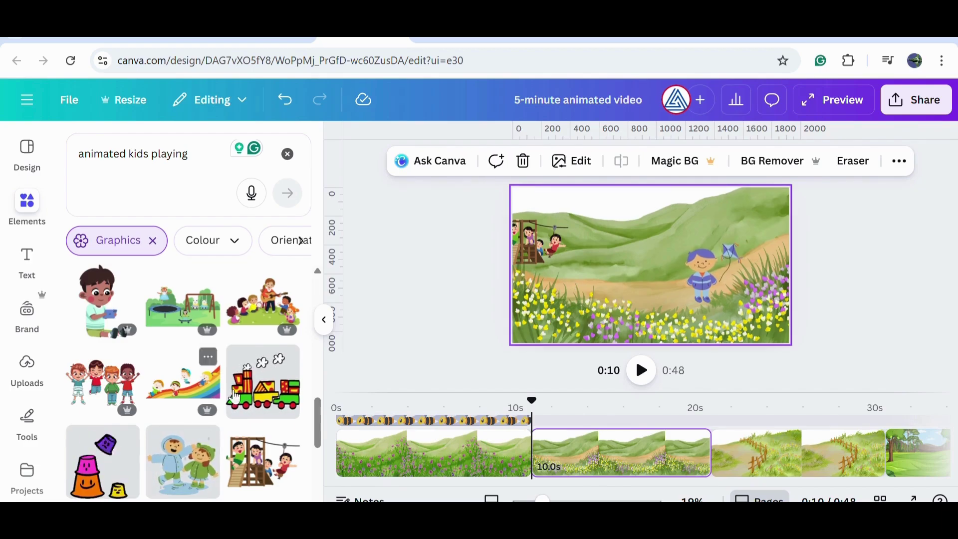
# Browse the full set of recommended graphics related to the playground kids, then return to the search results.
pyautogui.scroll(-5, 249, 391)
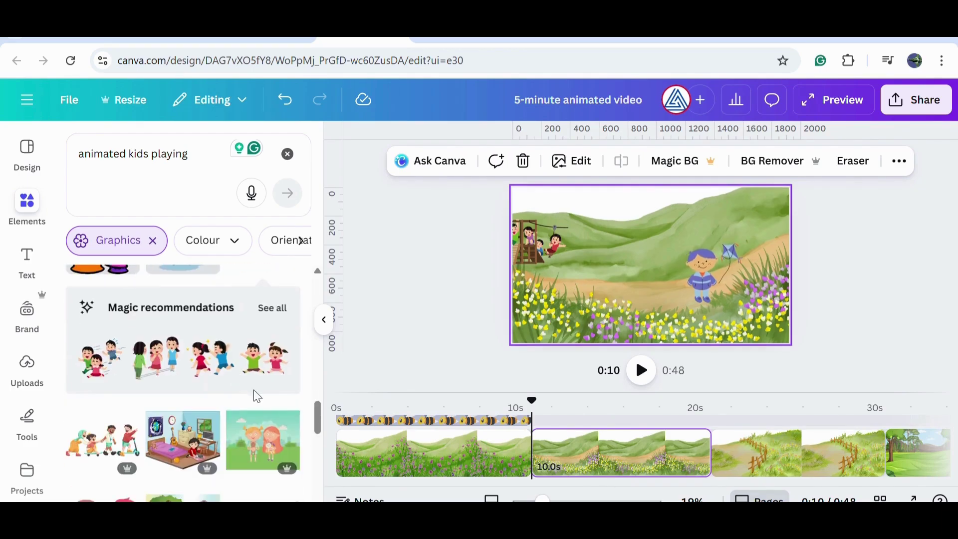
pyautogui.click(272, 309)
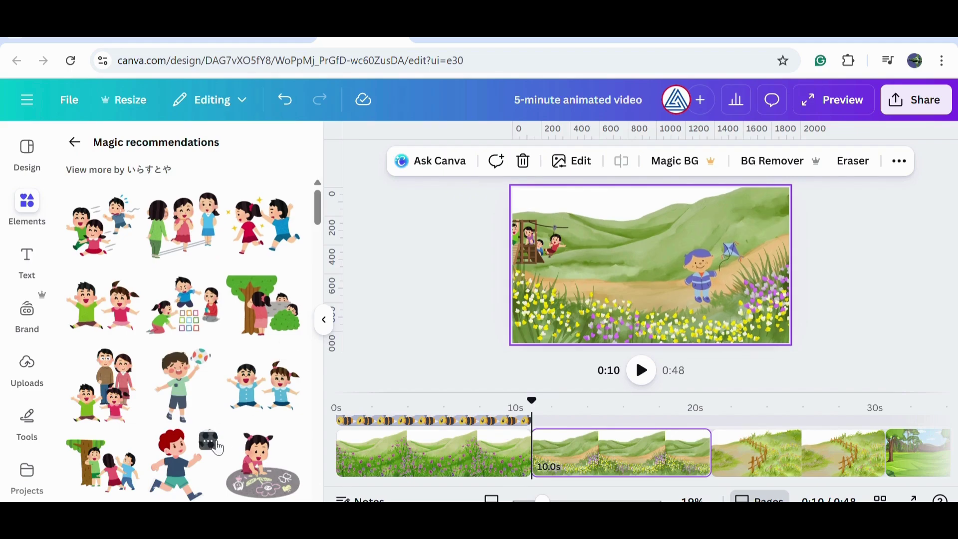
pyautogui.scroll(-3, 199, 420)
pyautogui.scroll(-2, 185, 399)
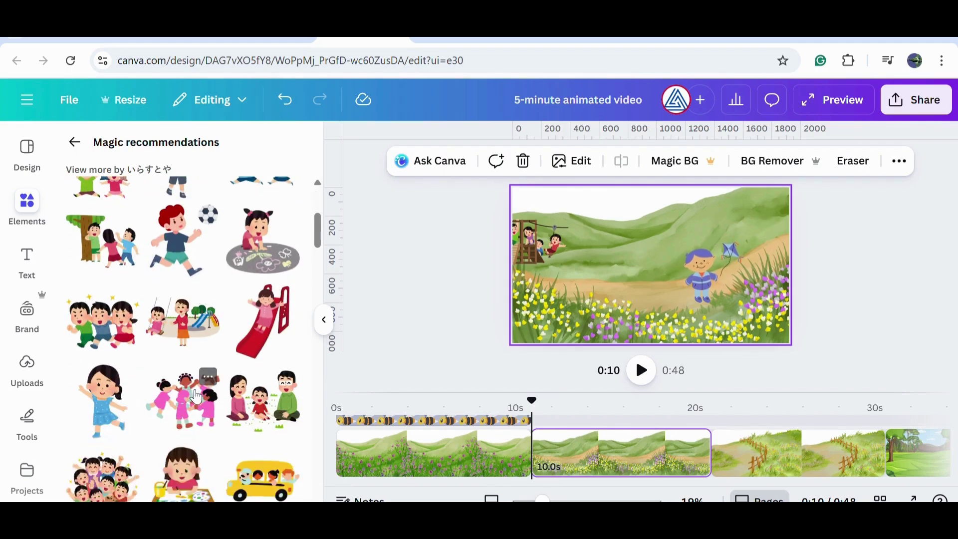
pyautogui.scroll(-15, 153, 413)
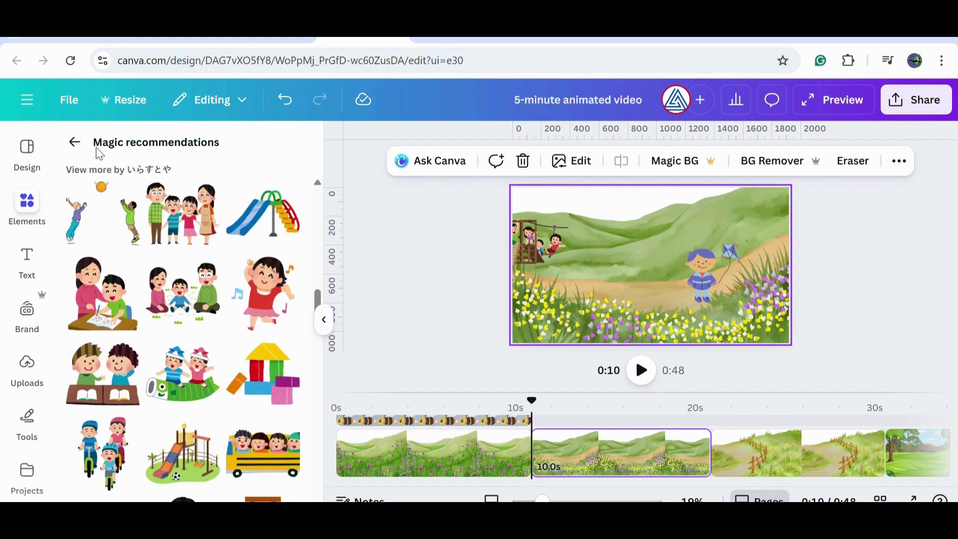
pyautogui.click(74, 142)
# Add the two kids on the yellow seesaw to the second scene, small and on the hillside near its centre.
pyautogui.scroll(-5, 231, 389)
pyautogui.scroll(-2, 233, 395)
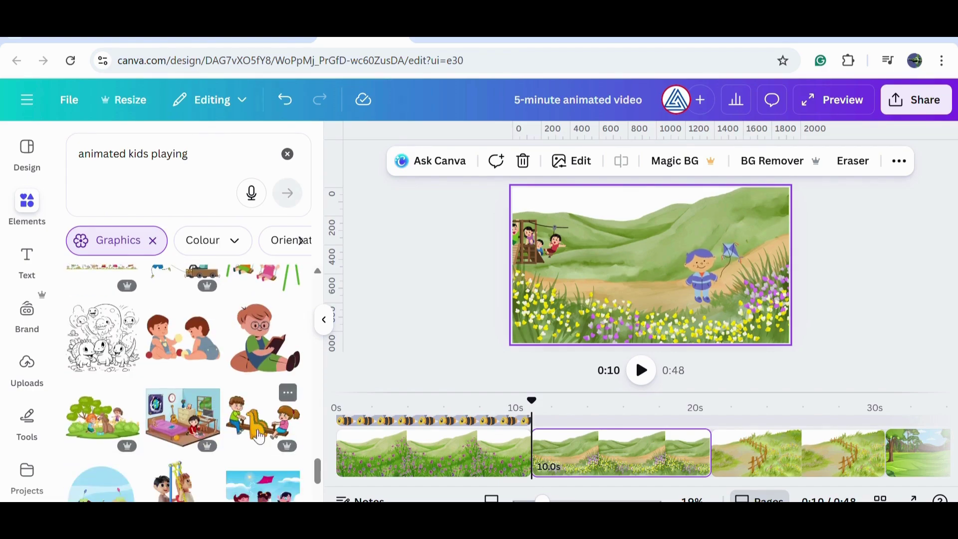
pyautogui.click(258, 421)
pyautogui.moveTo(764, 339); pyautogui.dragTo(637, 265)
pyautogui.click(488, 268)
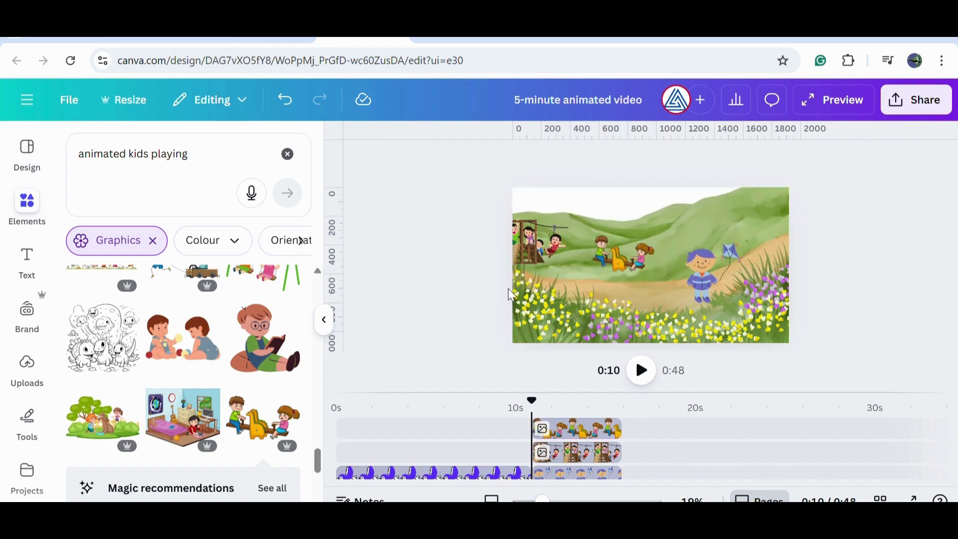
# Change the graphics search back to "animated kids" and look through the results for more characters.
pyautogui.scroll(-3, 157, 446)
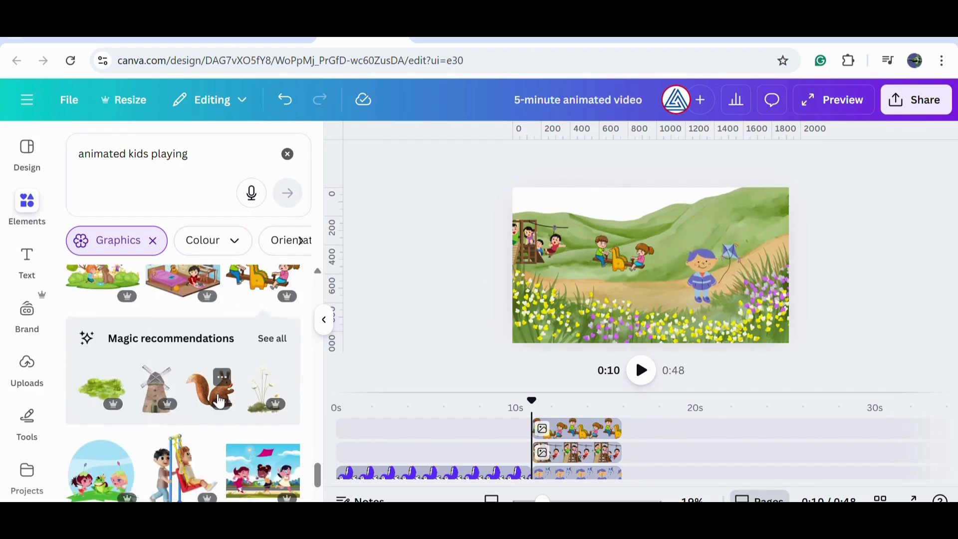
pyautogui.scroll(-5, 162, 423)
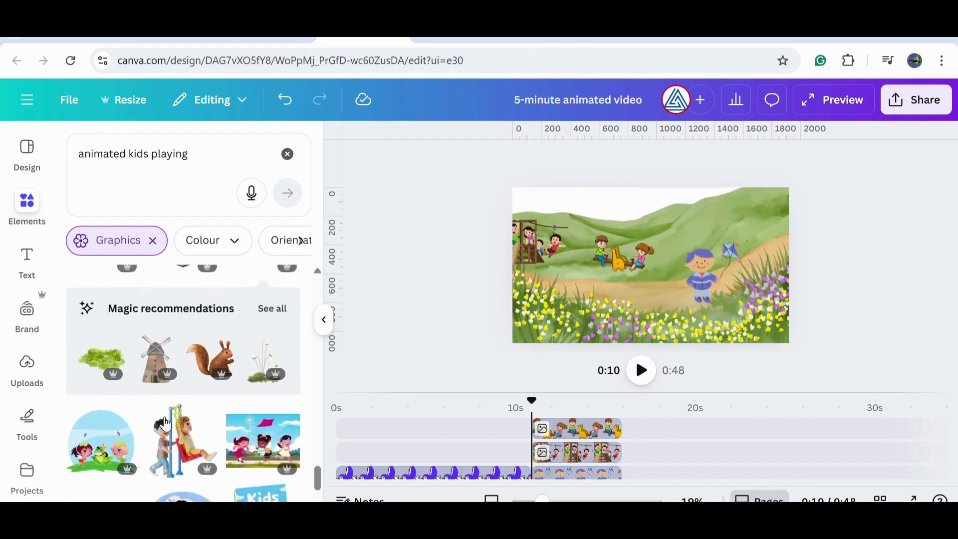
pyautogui.moveTo(128, 154); pyautogui.dragTo(188, 154)
pyautogui.write('kids')
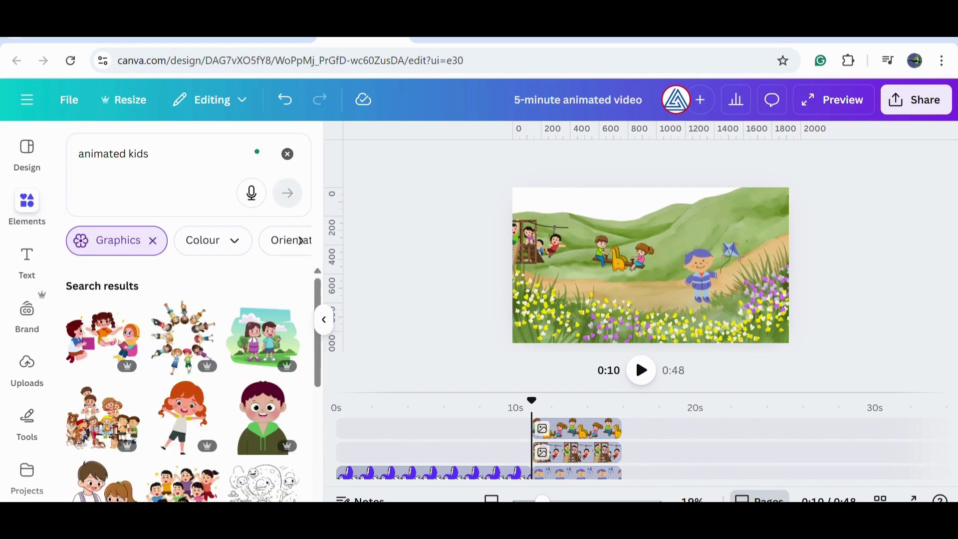
pyautogui.scroll(-10, 128, 366)
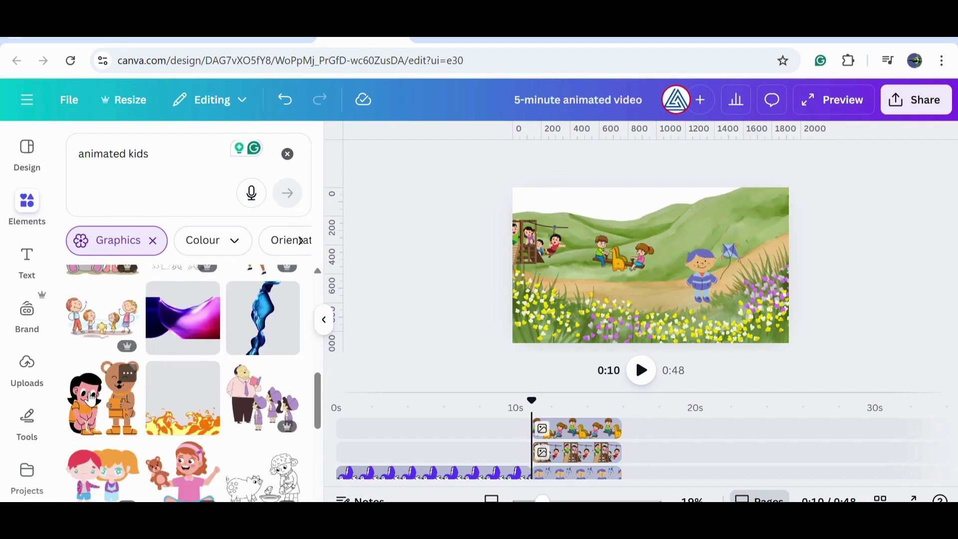
pyautogui.scroll(-10, 90, 399)
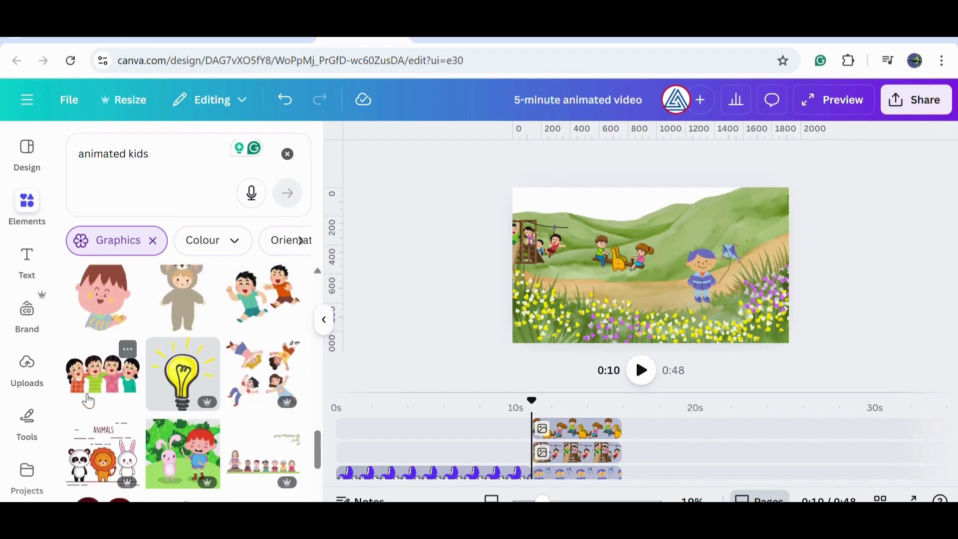
pyautogui.scroll(-5, 252, 464)
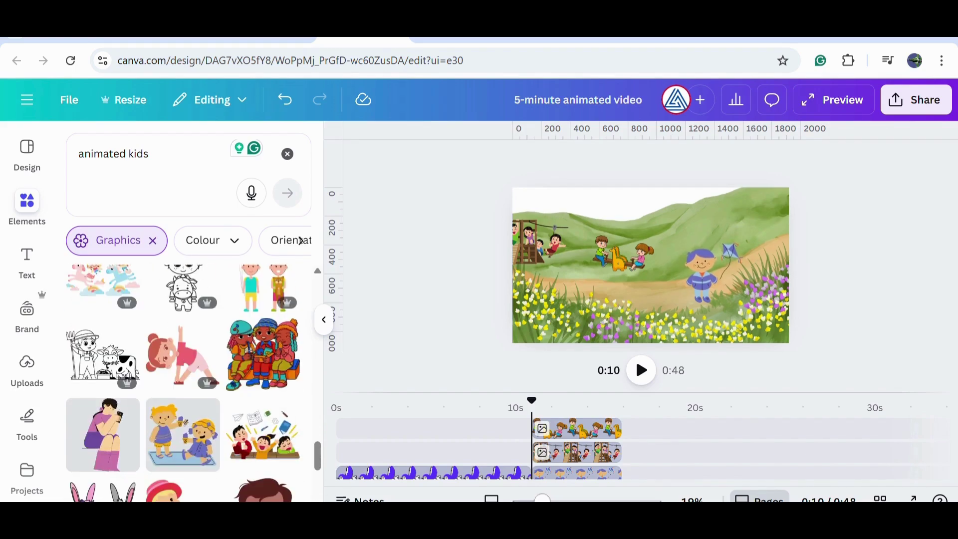
# Enlarge the timeline area and extend the seesaw, playground and kite boy clips to the end of the second scene.
pyautogui.moveTo(878, 392); pyautogui.dragTo(848, 230)
pyautogui.moveTo(628, 313); pyautogui.dragTo(700, 313)
pyautogui.moveTo(621, 289); pyautogui.dragTo(696, 290)
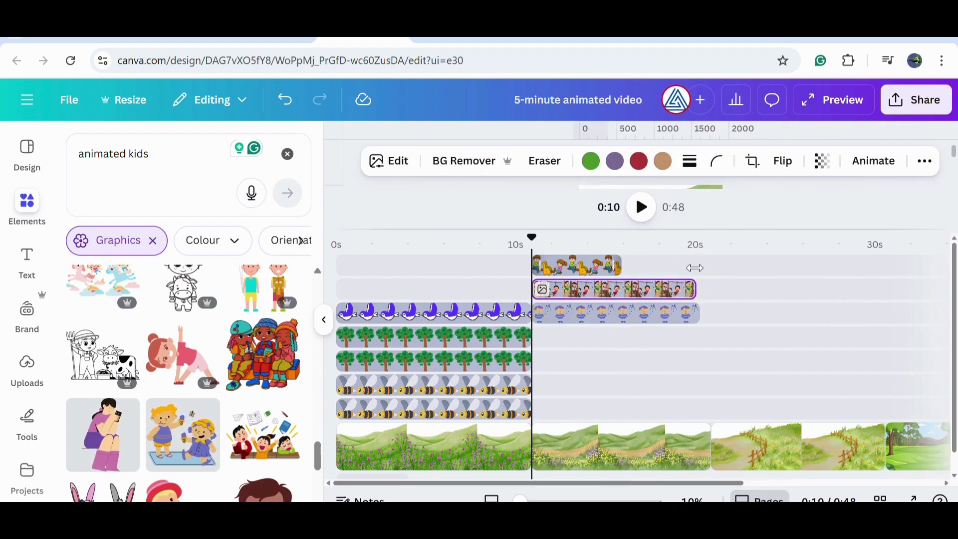
pyautogui.moveTo(621, 266); pyautogui.dragTo(696, 266)
pyautogui.moveTo(700, 314); pyautogui.dragTo(712, 265)
pyautogui.click(712, 474)
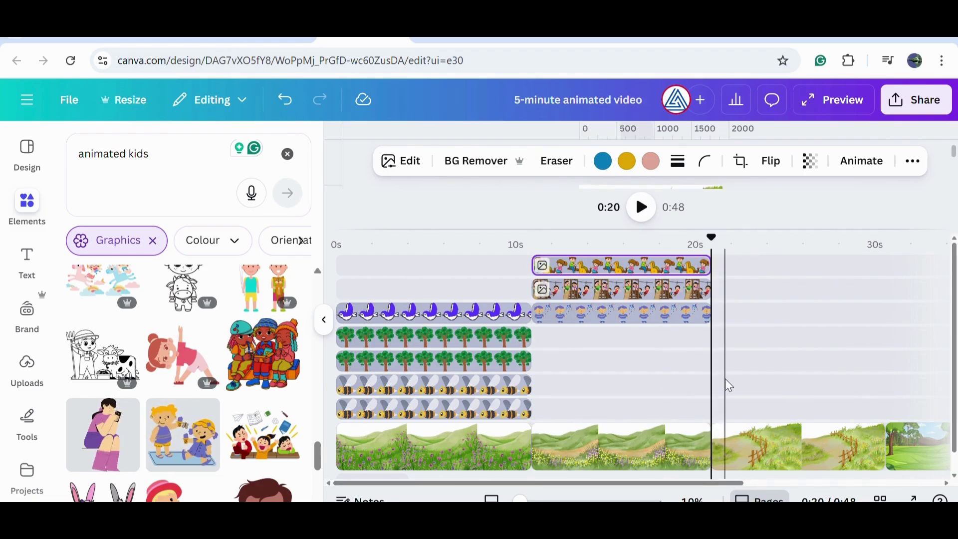
# Select the third scene with the wooden fence and search the graphics for "children walking".
pyautogui.click(783, 449)
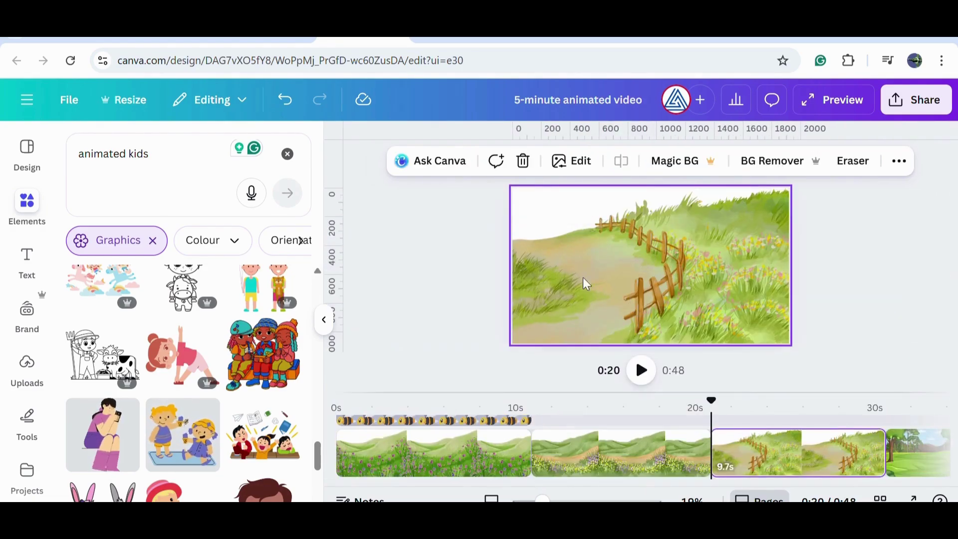
pyautogui.scroll(-8, 172, 406)
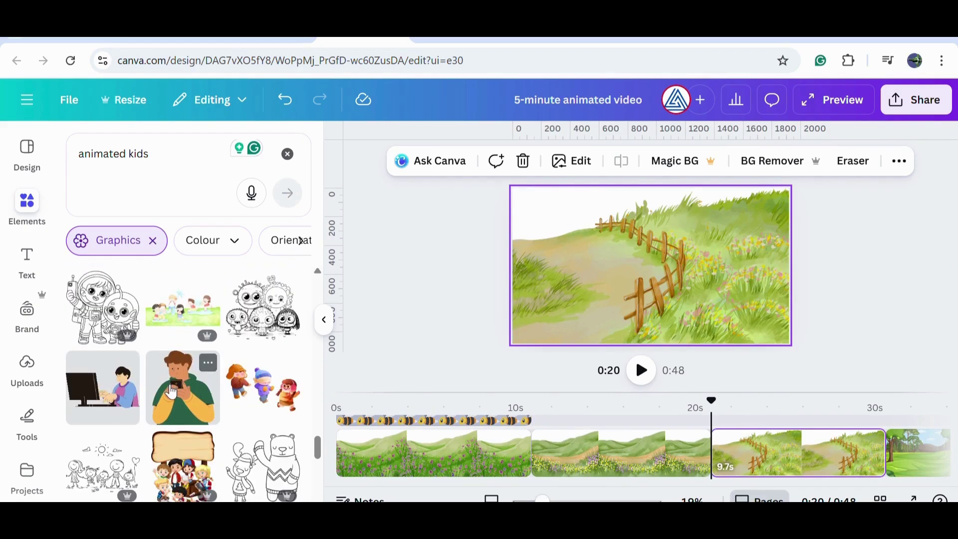
pyautogui.click(140, 156)
pyautogui.write('children walking')
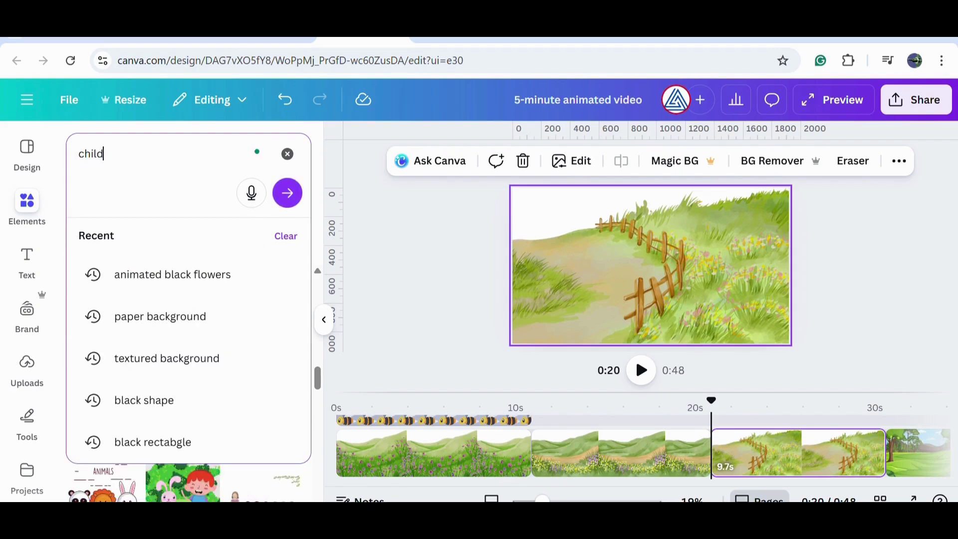
pyautogui.press('Return')
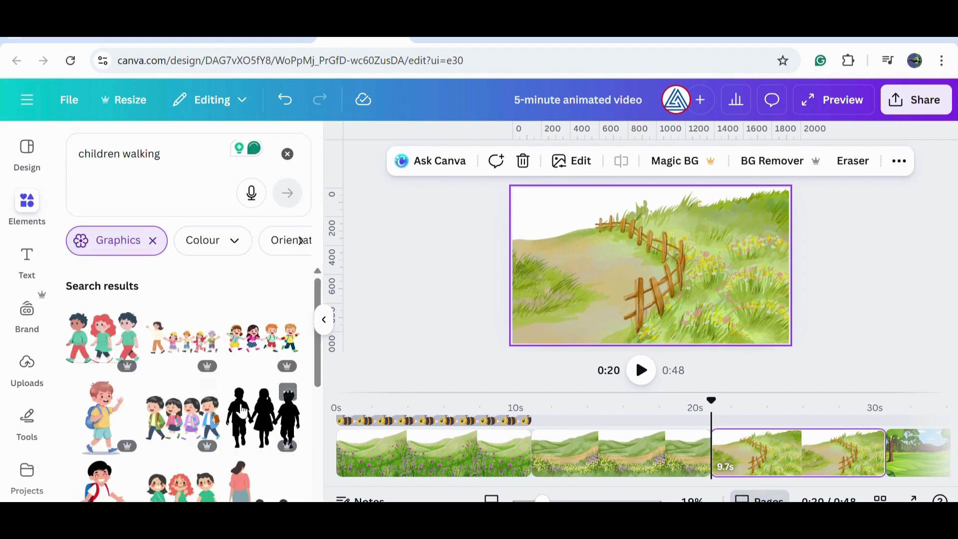
pyautogui.scroll(-6, 196, 402)
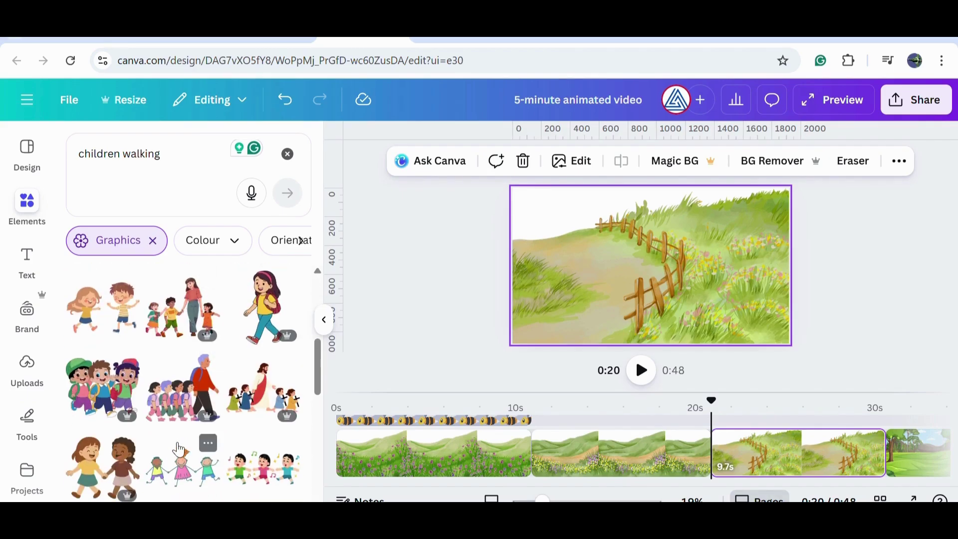
pyautogui.scroll(-3, 174, 444)
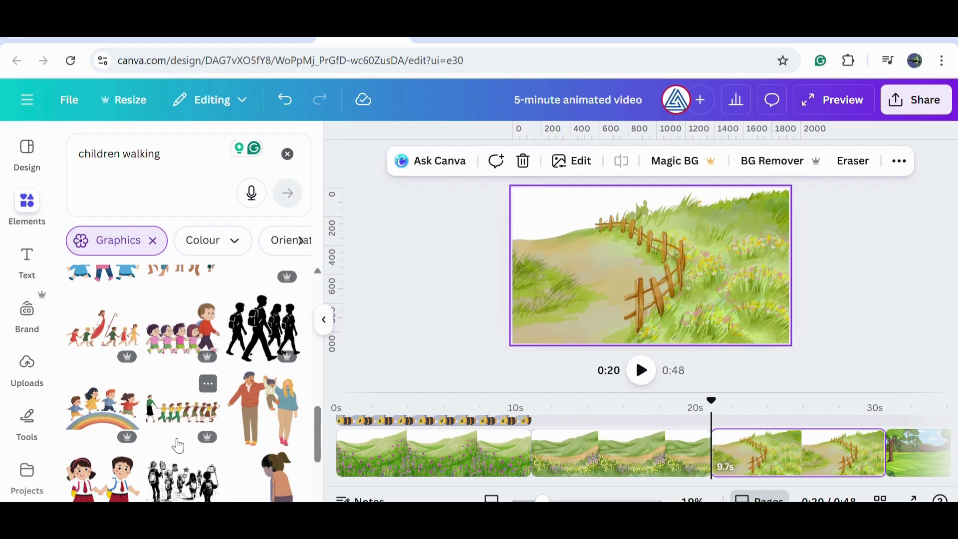
pyautogui.scroll(-10, 180, 435)
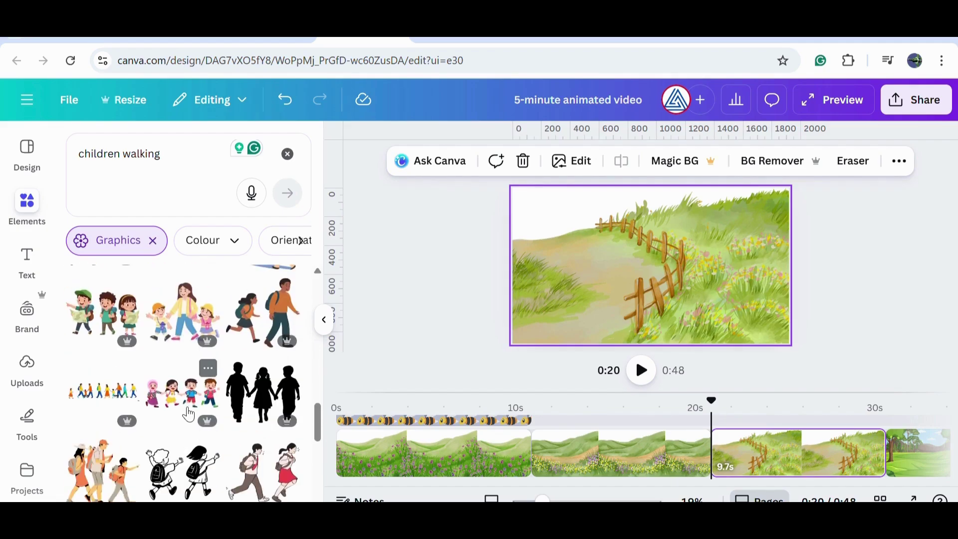
pyautogui.click(182, 394)
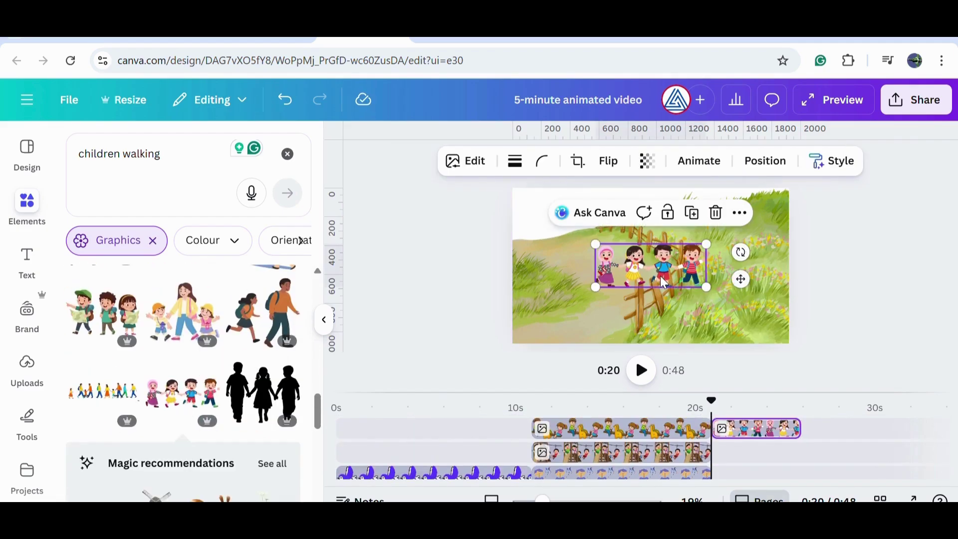
pyautogui.press('Delete')
# Add the running girl and boy graphic to the third scene and place it on the path beside the fence.
pyautogui.scroll(-5, 178, 395)
pyautogui.scroll(5, 178, 394)
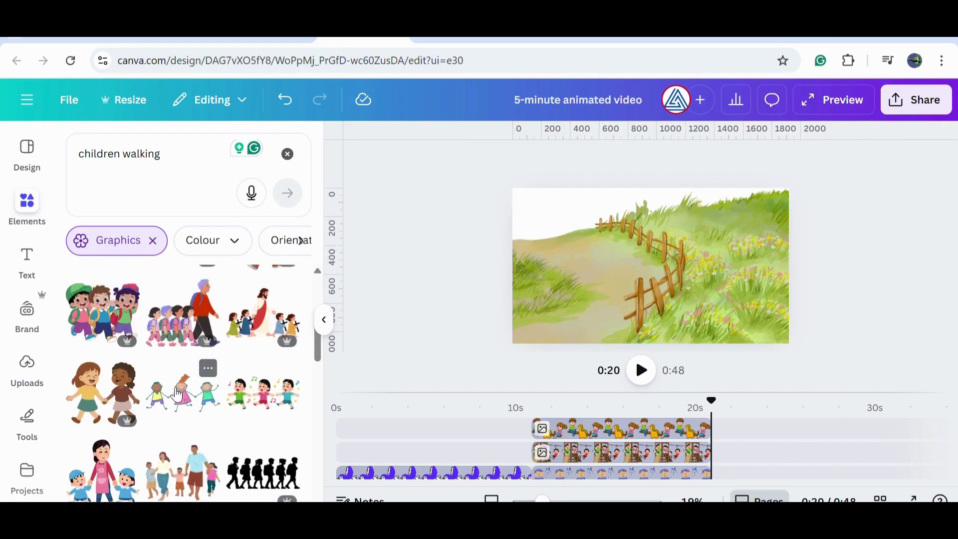
pyautogui.click(104, 365)
pyautogui.moveTo(644, 272); pyautogui.dragTo(616, 272)
# Animate the running girl and boy with Scrapbook on enter and shrink the pair slightly.
pyautogui.click(680, 172)
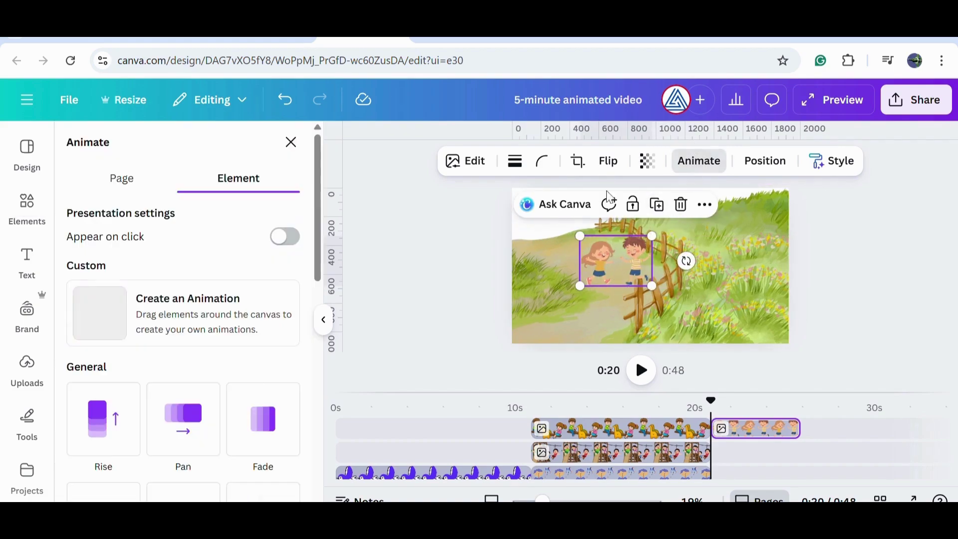
pyautogui.scroll(-6, 192, 404)
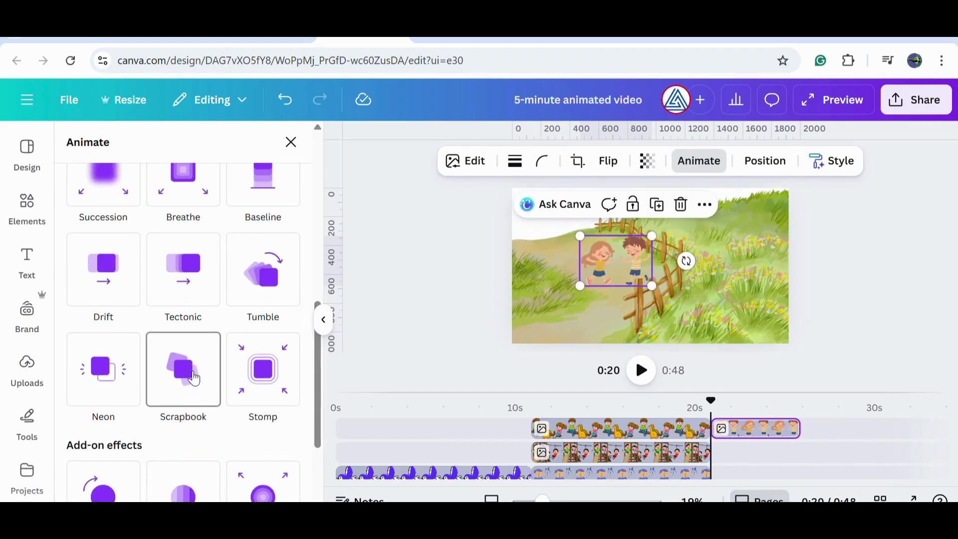
pyautogui.scroll(-3, 197, 385)
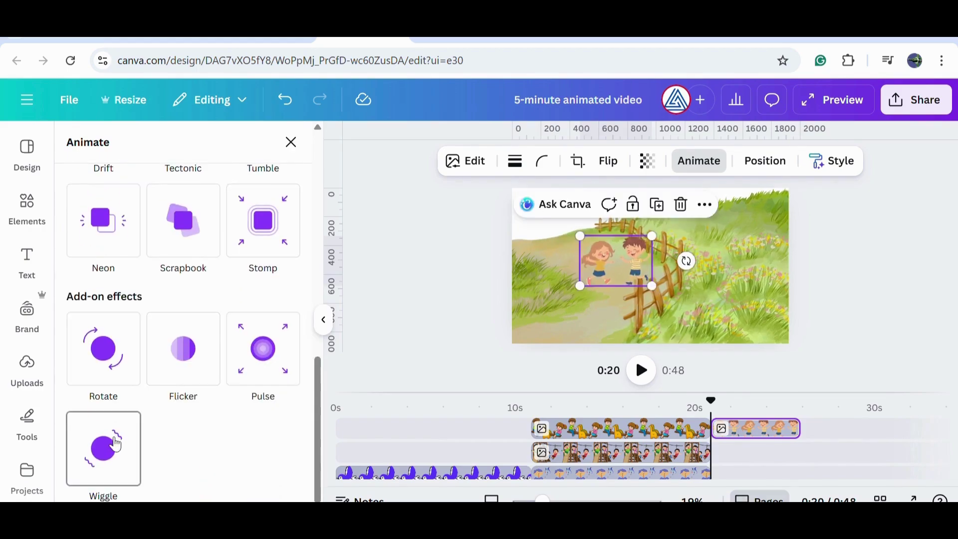
pyautogui.click(190, 230)
pyautogui.click(161, 342)
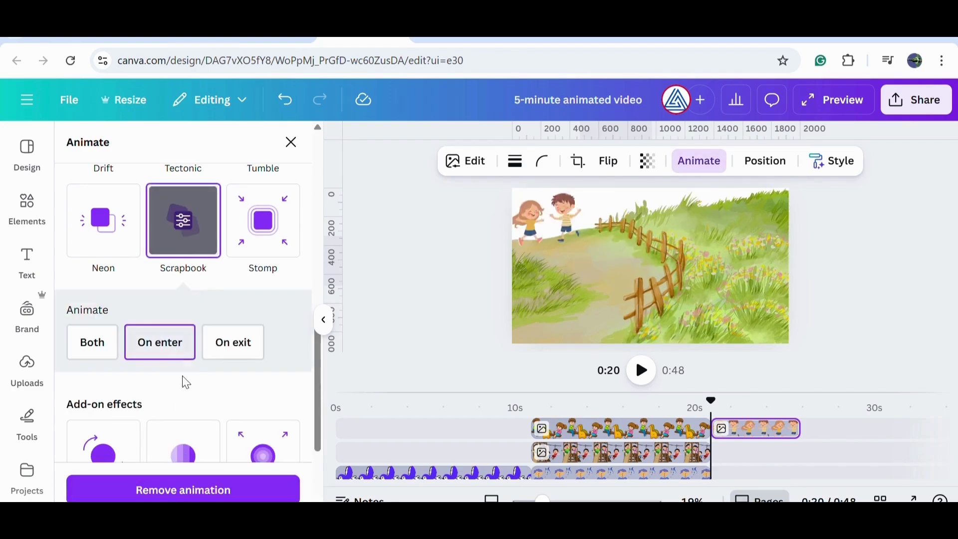
pyautogui.scroll(-3, 189, 388)
pyautogui.scroll(3, 188, 388)
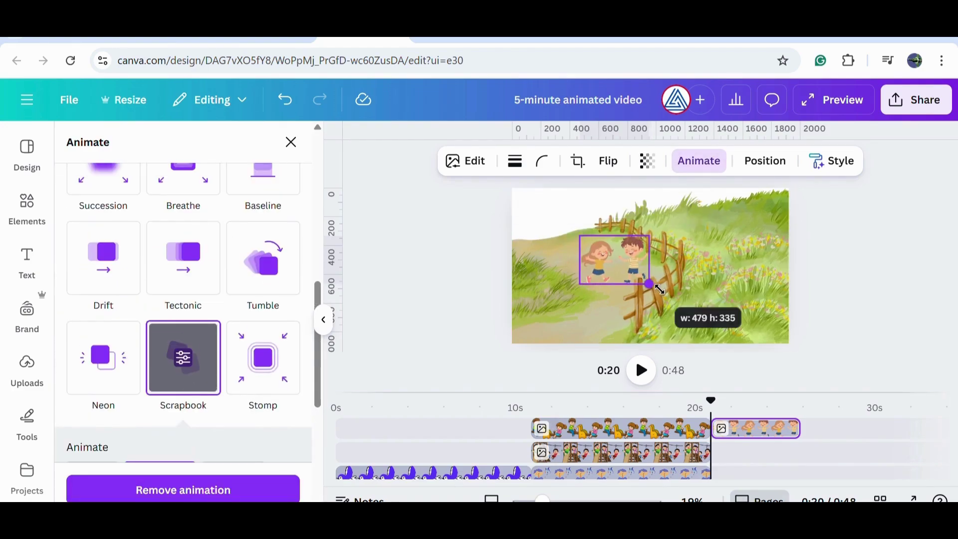
pyautogui.click(362, 337)
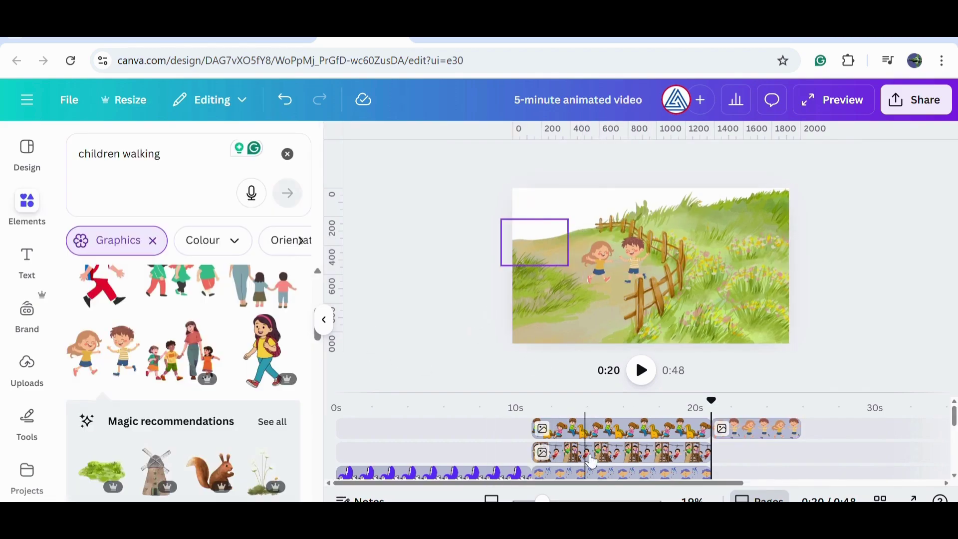
# Apply the Wiggle add-on effect to the two kids on the yellow seesaw in the second scene.
pyautogui.click(584, 452)
pyautogui.click(618, 258)
pyautogui.click(880, 160)
pyautogui.scroll(-10, 200, 429)
pyautogui.scroll(-5, 200, 429)
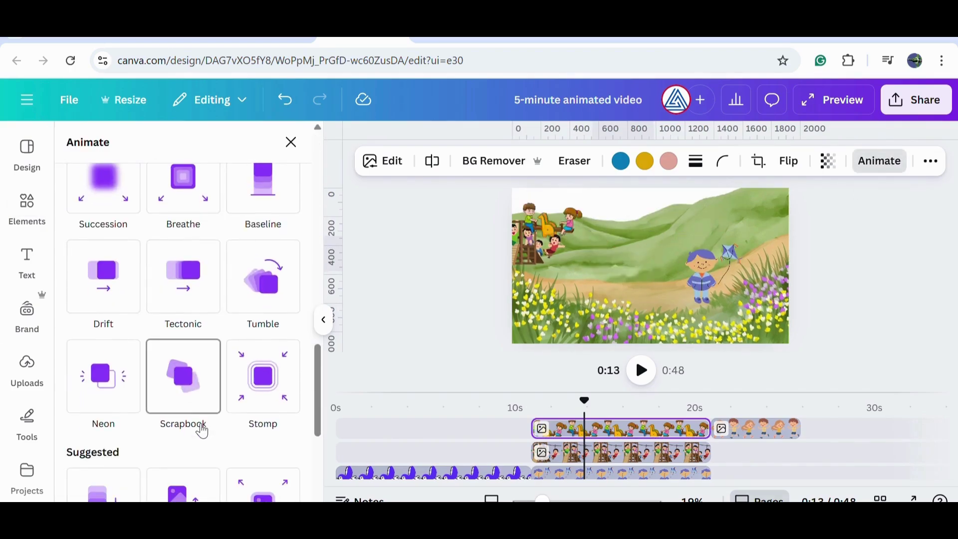
pyautogui.scroll(-3, 182, 412)
pyautogui.scroll(-3, 184, 433)
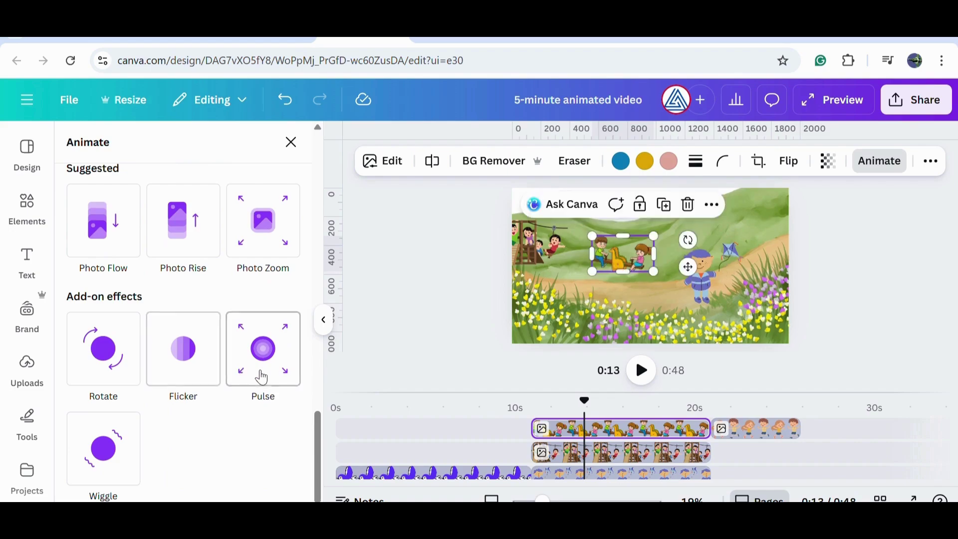
pyautogui.click(118, 465)
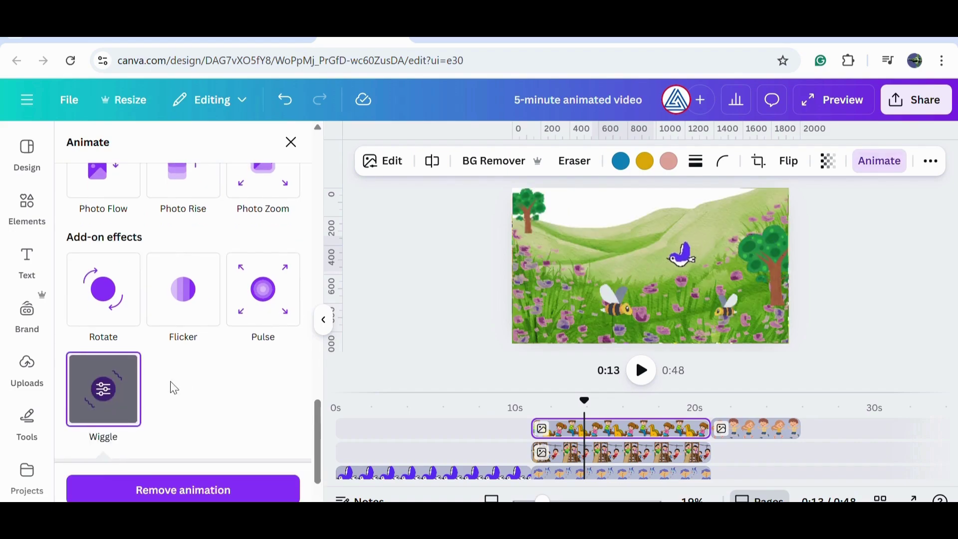
# Move the playhead to 0:22 in the third scene and return to the graphics search.
pyautogui.scroll(-3, 809, 436)
pyautogui.scroll(1, 845, 430)
pyautogui.moveTo(852, 393); pyautogui.dragTo(852, 337)
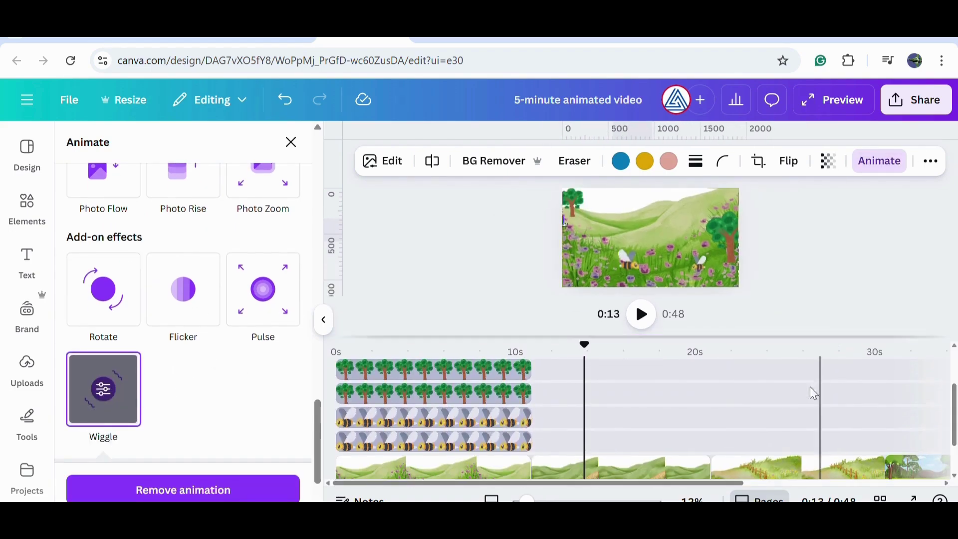
pyautogui.click(731, 419)
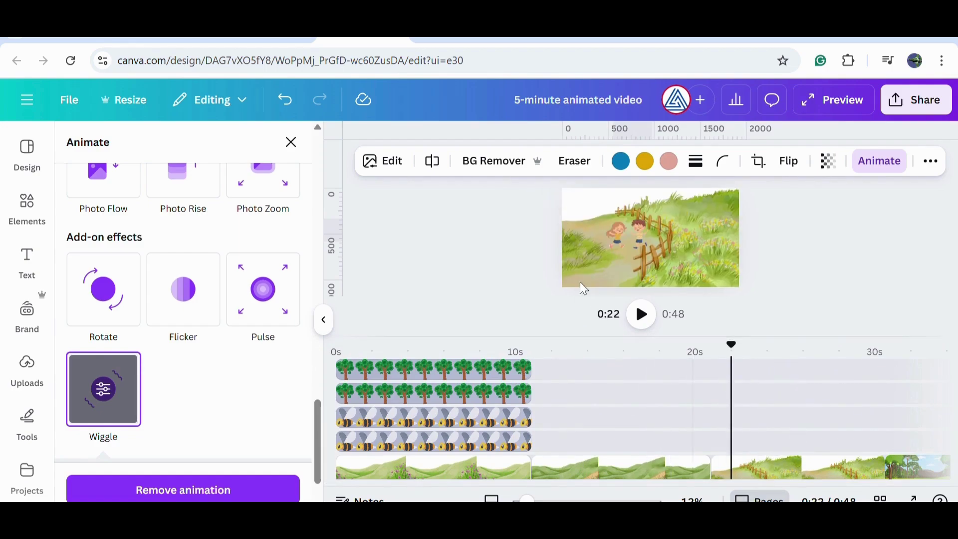
pyautogui.moveTo(741, 336); pyautogui.dragTo(777, 441)
pyautogui.click(290, 142)
# Search the graphics for "animated birds" and look through the results.
pyautogui.moveTo(185, 152); pyautogui.dragTo(18, 149)
pyautogui.write('animated birds')
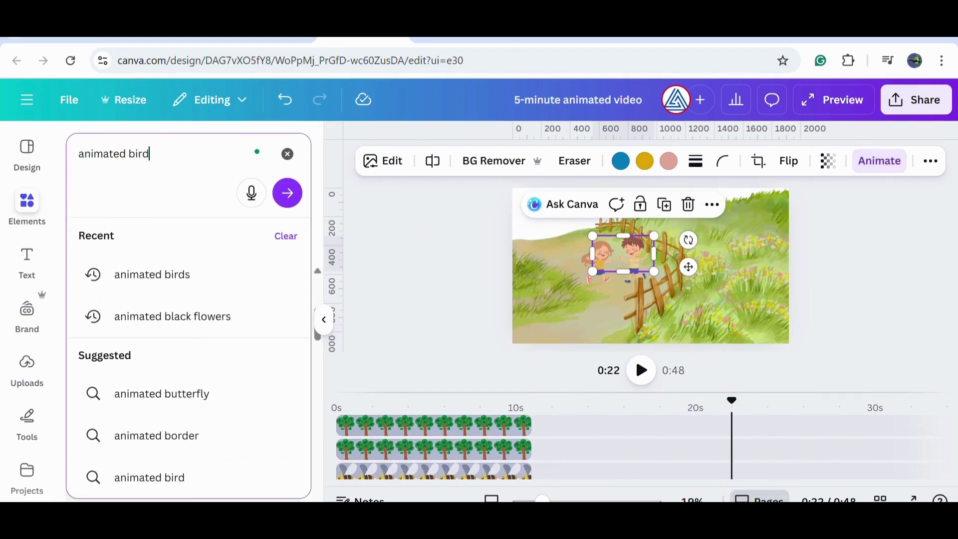
pyautogui.press('Return')
pyautogui.scroll(-4, 183, 392)
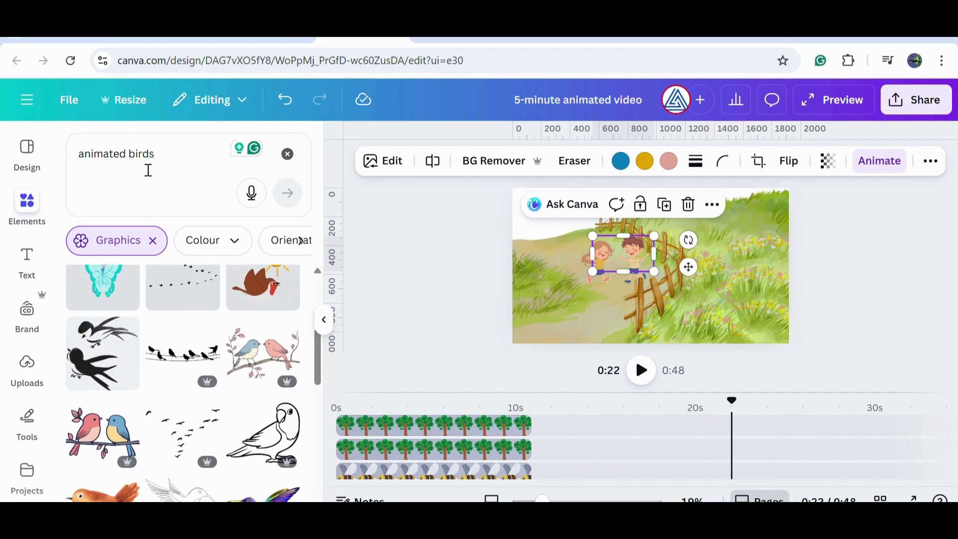
# Search for "animated butterfly" and add the turquoise butterfly to the third scene, small, tilted and over the hillside at its right edge.
pyautogui.doubleClick(143, 155)
pyautogui.write('butterfli')
pyautogui.click(165, 274)
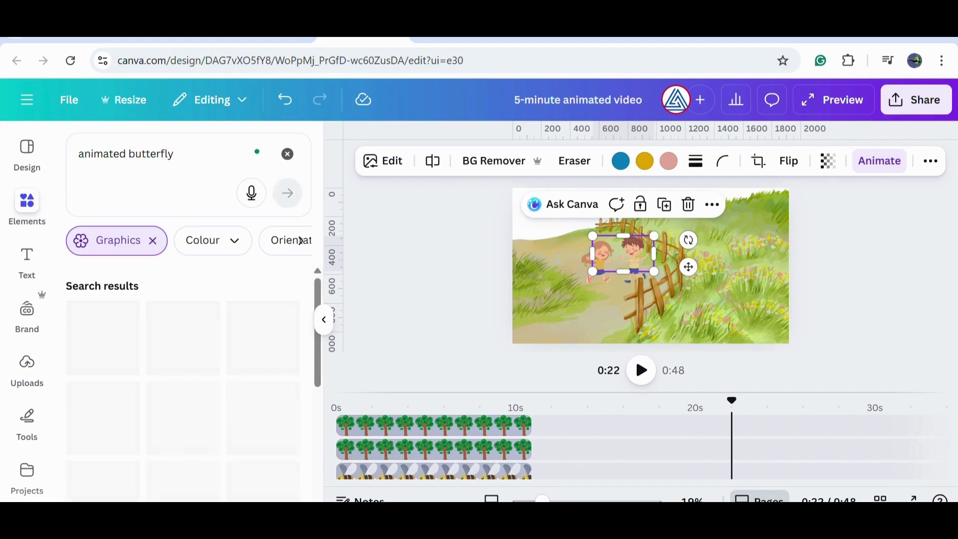
pyautogui.scroll(-5, 180, 399)
pyautogui.click(103, 354)
pyautogui.moveTo(730, 203); pyautogui.dragTo(557, 278)
pyautogui.moveTo(535, 319); pyautogui.dragTo(575, 300)
pyautogui.moveTo(549, 253)
pyautogui.mouseDown()
pyautogui.moveTo(555, 270)
pyautogui.moveTo(599, 255)
pyautogui.moveTo(773, 264)
pyautogui.moveTo(756, 256)
pyautogui.moveTo(706, 271)
pyautogui.mouseUp()
# Give the turquoise butterfly a custom motion path from the right hillside over the kids' heads to the scene's upper-left edge.
pyautogui.click(702, 160)
pyautogui.click(182, 310)
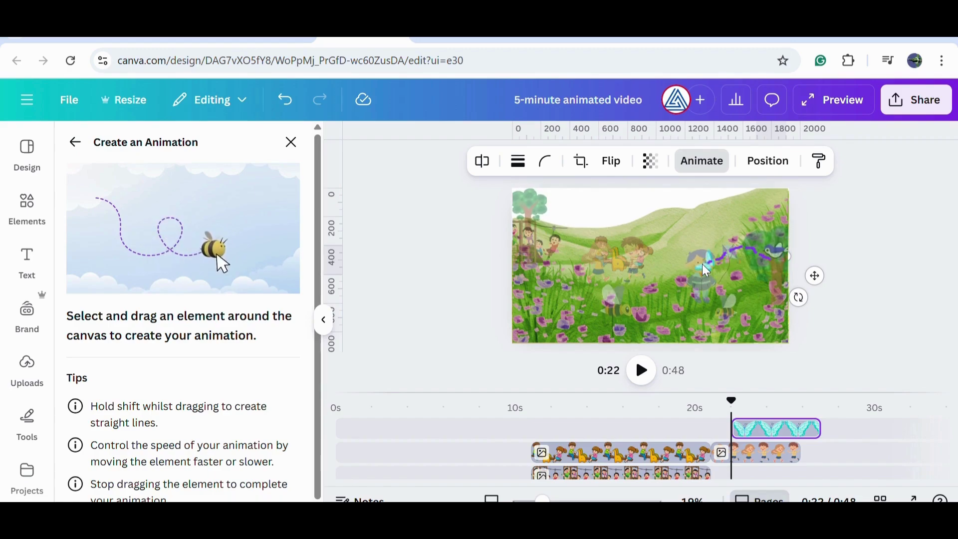
pyautogui.moveTo(509, 274); pyautogui.dragTo(483, 277)
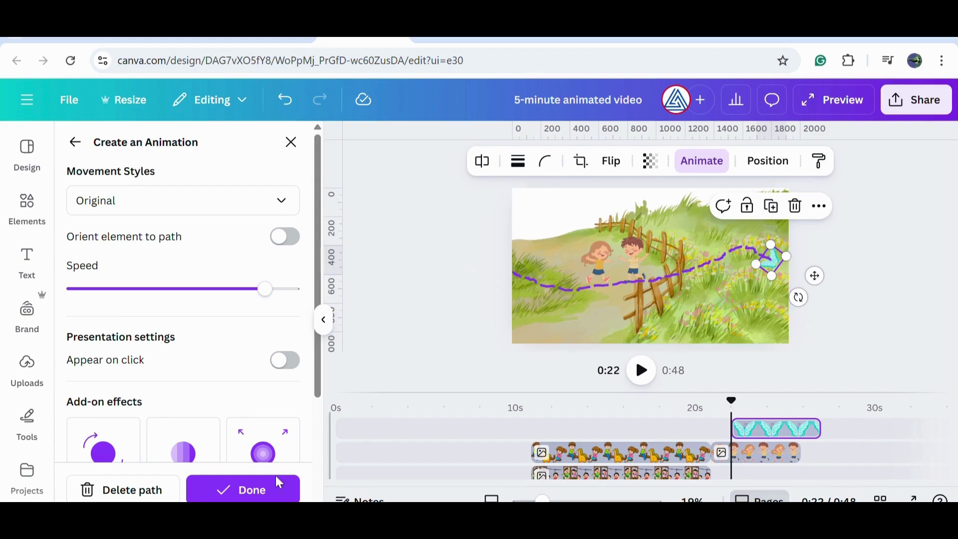
pyautogui.click(150, 498)
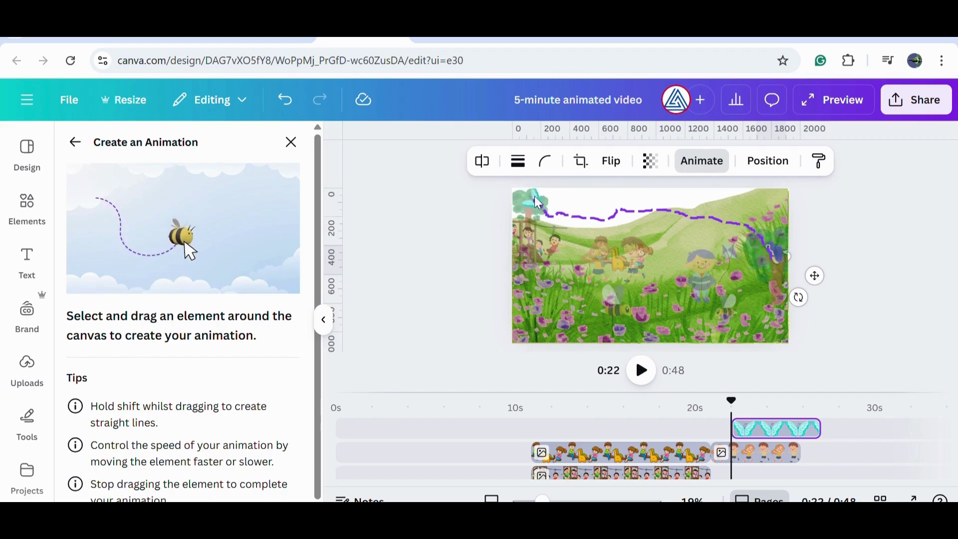
pyautogui.moveTo(537, 202); pyautogui.dragTo(359, 328)
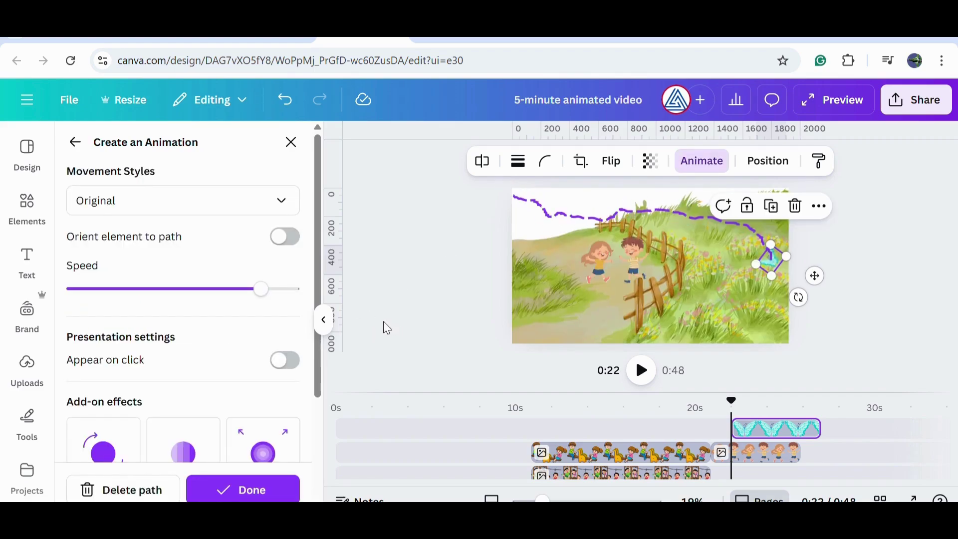
pyautogui.click(630, 264)
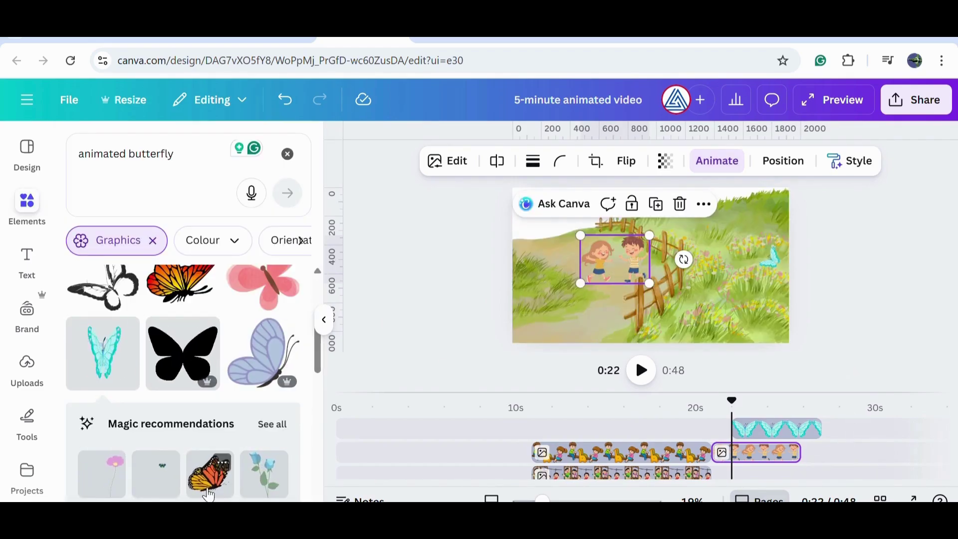
# Add the orange monarch butterfly to the third scene, small and near the top of the right hillside.
pyautogui.click(209, 493)
pyautogui.moveTo(720, 197); pyautogui.dragTo(753, 217)
pyautogui.click(423, 363)
# Add the recommended blue flowers and pink flower to the third scene, small and in the foreground grass right of the fence.
pyautogui.click(273, 489)
pyautogui.moveTo(691, 203); pyautogui.dragTo(648, 271)
pyautogui.moveTo(639, 317); pyautogui.dragTo(681, 349)
pyautogui.click(101, 474)
pyautogui.moveTo(714, 203); pyautogui.dragTo(629, 286)
pyautogui.moveTo(619, 321); pyautogui.dragTo(726, 339)
# Add the leafy branch with the caterpillar and dark red butterfly, small and on the grass at the third scene's left edge.
pyautogui.scroll(-10, 199, 358)
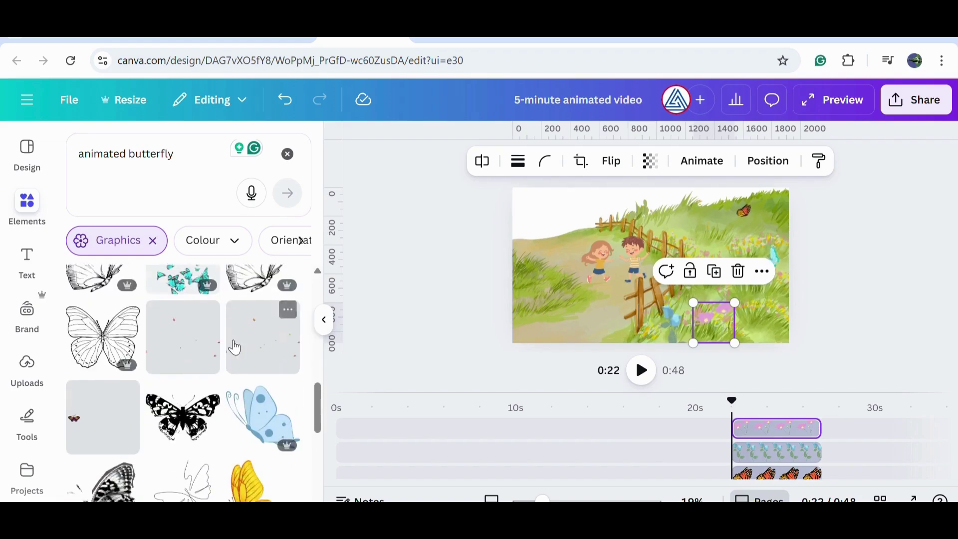
pyautogui.scroll(-3, 234, 347)
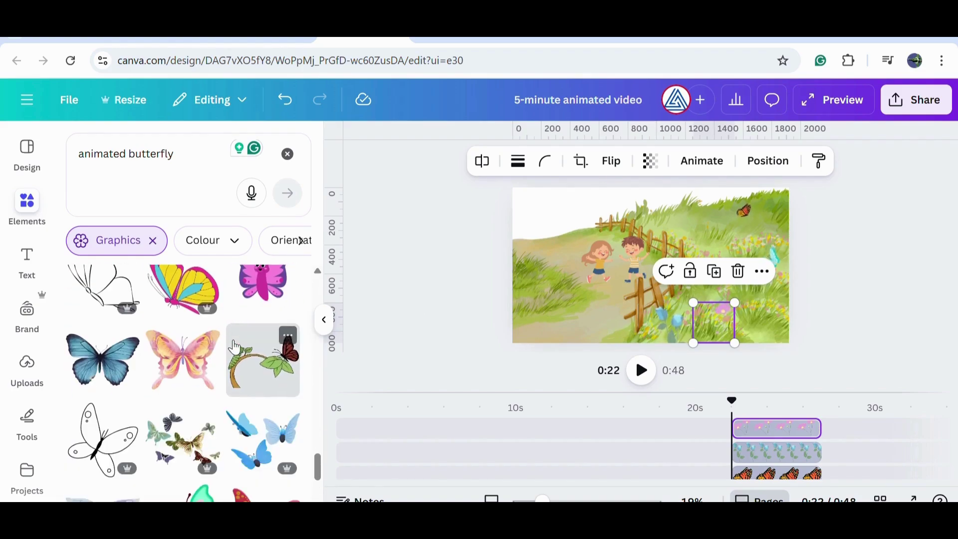
pyautogui.click(286, 357)
pyautogui.moveTo(734, 203); pyautogui.dragTo(524, 264)
pyautogui.click(472, 318)
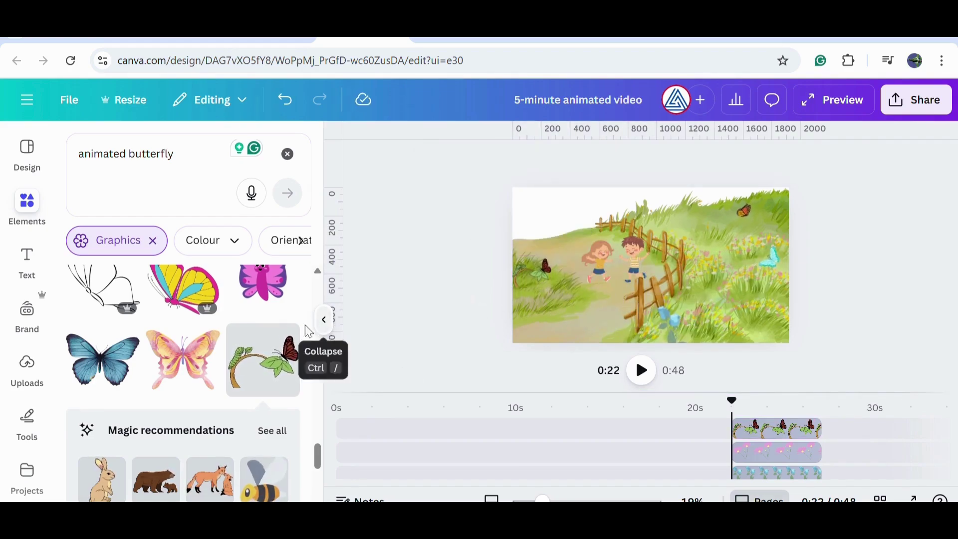
# Add the recommended bee to the third scene at a small size, flip it and place it at the upper-left edge.
pyautogui.click(264, 478)
pyautogui.moveTo(712, 203); pyautogui.dragTo(677, 223)
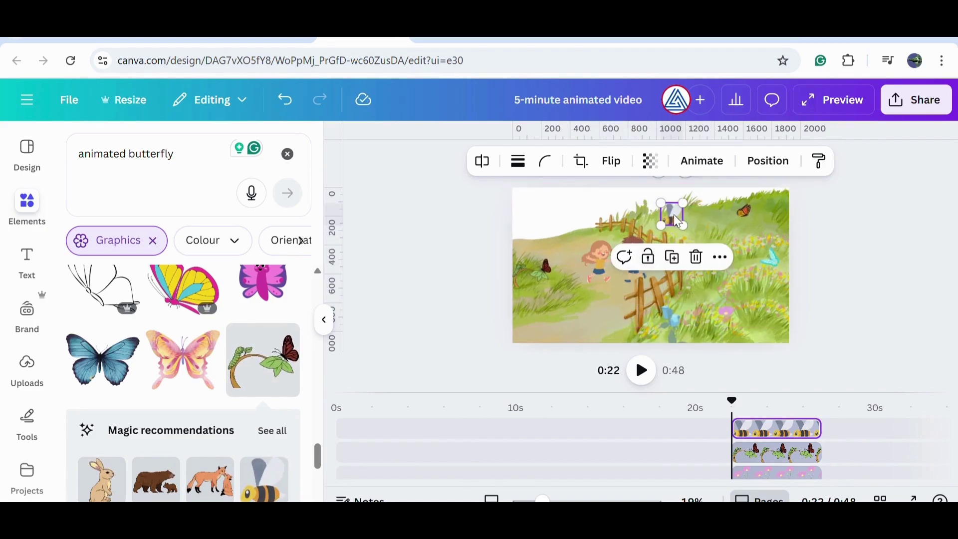
pyautogui.click(612, 161)
pyautogui.click(616, 204)
pyautogui.moveTo(669, 214); pyautogui.dragTo(517, 213)
# Create a custom wavy motion path for the bee across the sky from the third scene's left edge to its right edge.
pyautogui.click(701, 160)
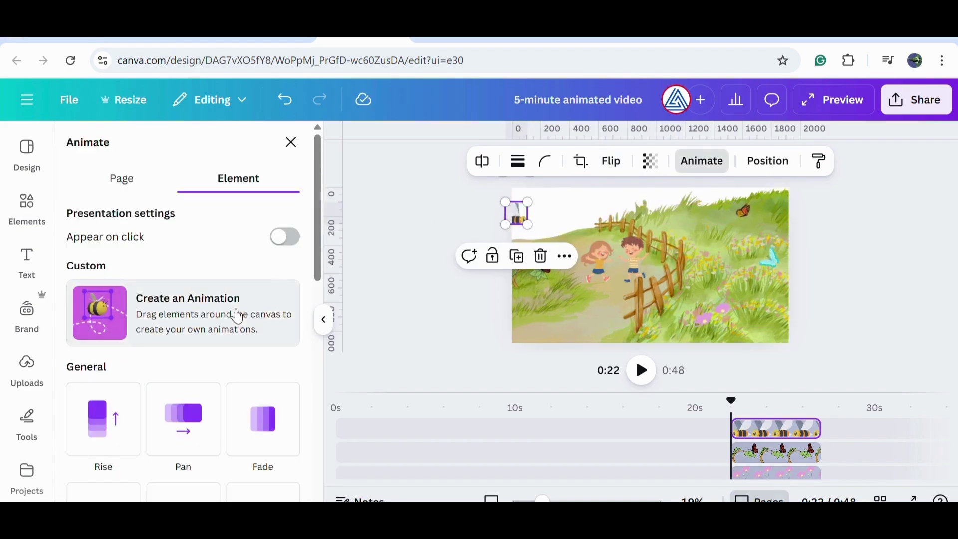
pyautogui.click(237, 316)
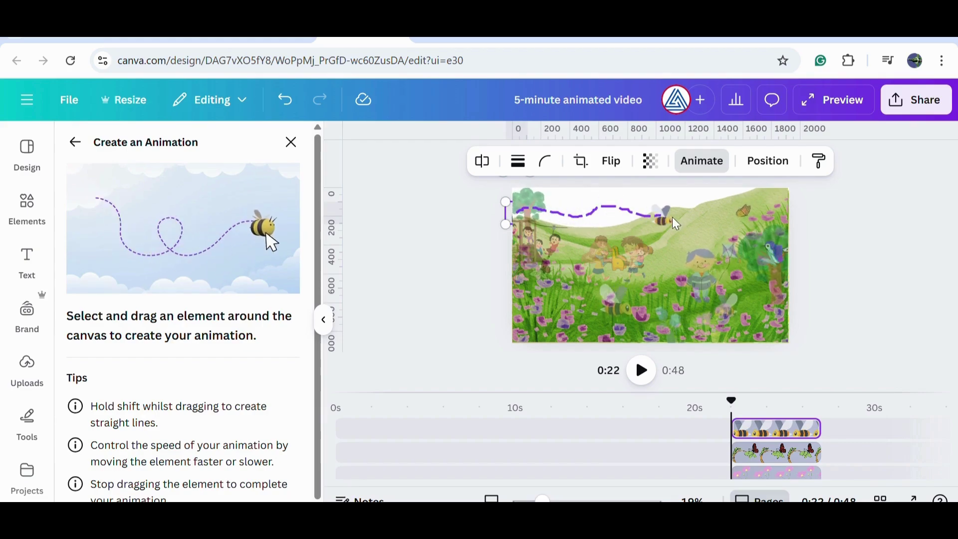
pyautogui.moveTo(787, 195); pyautogui.dragTo(789, 199)
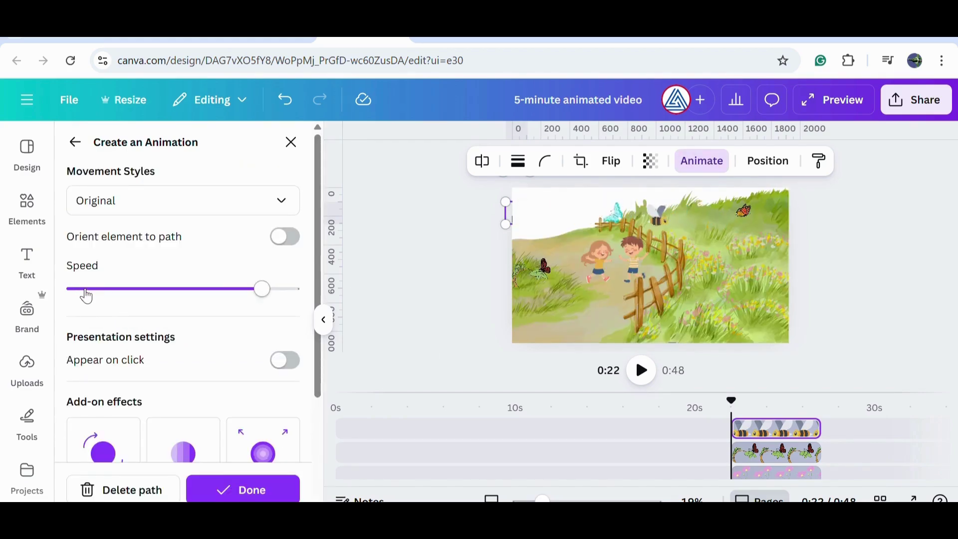
# Finish the bee's path and stack the third scene's element clips on the timeline tracks directly above its background clip.
pyautogui.click(242, 490)
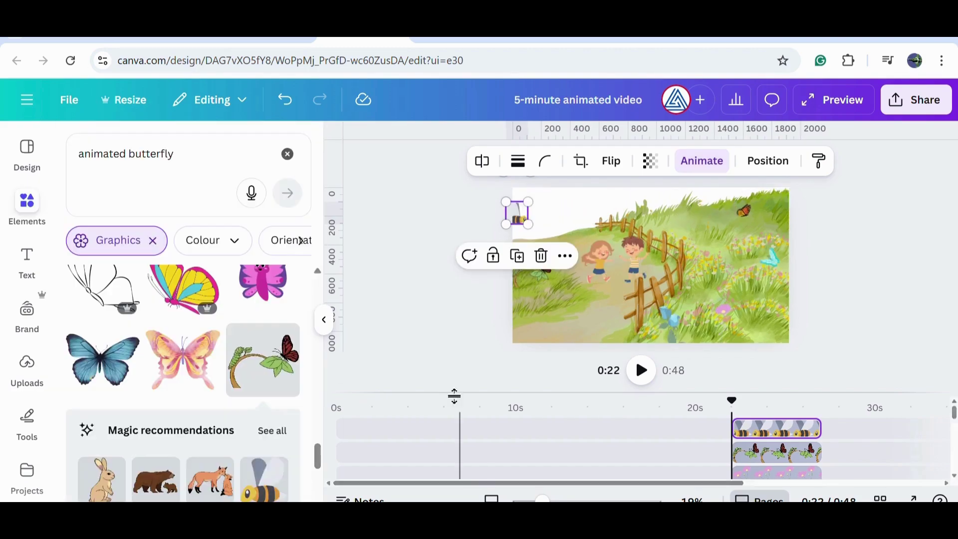
pyautogui.click(944, 376)
pyautogui.moveTo(874, 393); pyautogui.dragTo(873, 225)
pyautogui.scroll(-5, 815, 418)
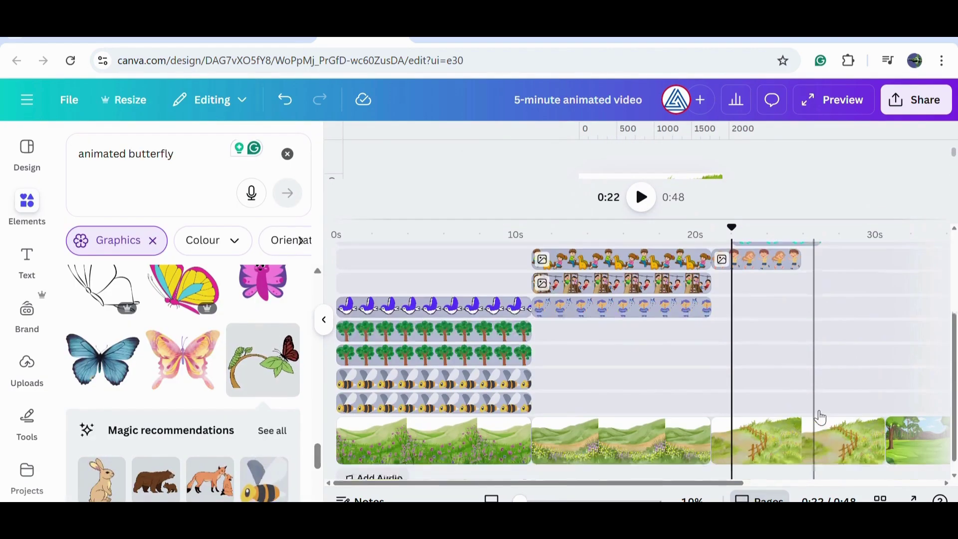
pyautogui.click(619, 260)
pyautogui.moveTo(632, 262); pyautogui.dragTo(644, 389)
pyautogui.moveTo(764, 297); pyautogui.dragTo(750, 389)
pyautogui.moveTo(647, 292); pyautogui.dragTo(628, 364)
pyautogui.moveTo(633, 270); pyautogui.dragTo(613, 340)
pyautogui.click(636, 292)
pyautogui.keyDown('shift'); pyautogui.click(638, 269); pyautogui.keyUp('shift')
pyautogui.keyDown('shift'); pyautogui.click(633, 248); pyautogui.keyUp('shift')
pyautogui.moveTo(648, 288); pyautogui.dragTo(627, 313)
pyautogui.scroll(1, 684, 302)
pyautogui.moveTo(650, 257); pyautogui.dragTo(628, 269)
# Extend the third scene's butterfly, flower, leafy branch and bee clips to the end of the scene.
pyautogui.moveTo(664, 374); pyautogui.dragTo(751, 352)
pyautogui.moveTo(668, 353); pyautogui.dragTo(750, 354)
pyautogui.moveTo(667, 327); pyautogui.dragTo(750, 328)
pyautogui.moveTo(667, 303); pyautogui.dragTo(750, 320)
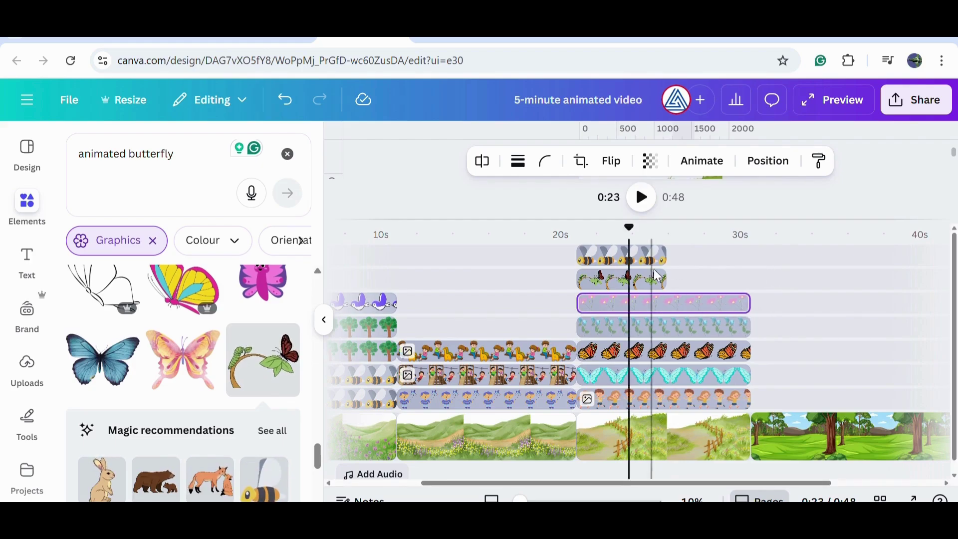
pyautogui.moveTo(666, 279); pyautogui.dragTo(749, 280)
pyautogui.moveTo(666, 256); pyautogui.dragTo(747, 256)
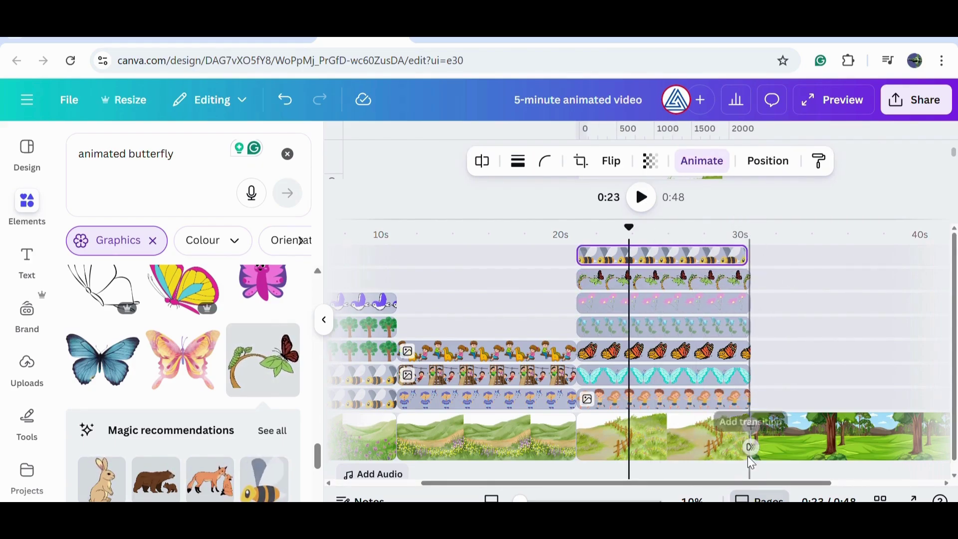
# Go to the forest scene at 30 s and search the elements for "kids playing", limited to graphics.
pyautogui.hscroll(3, 948, 467)
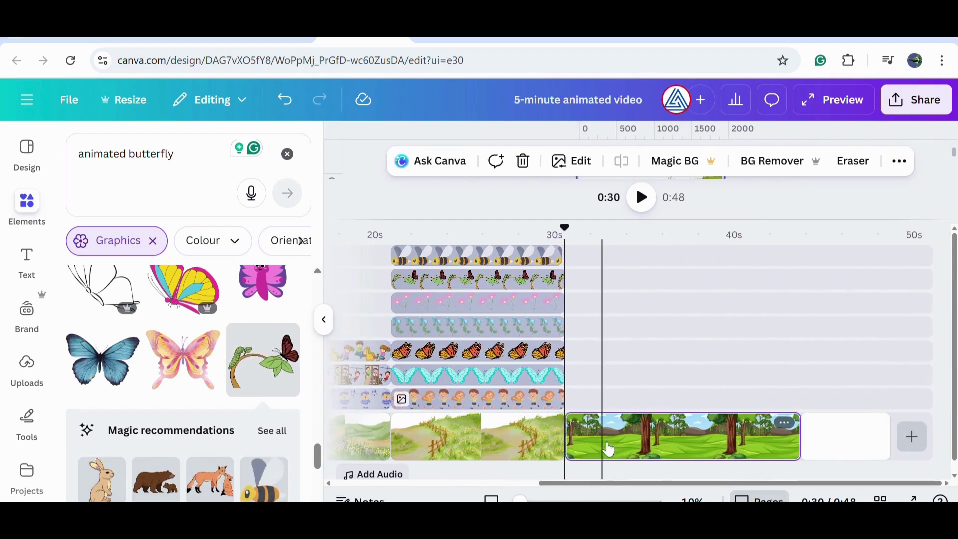
pyautogui.click(609, 449)
pyautogui.click(593, 331)
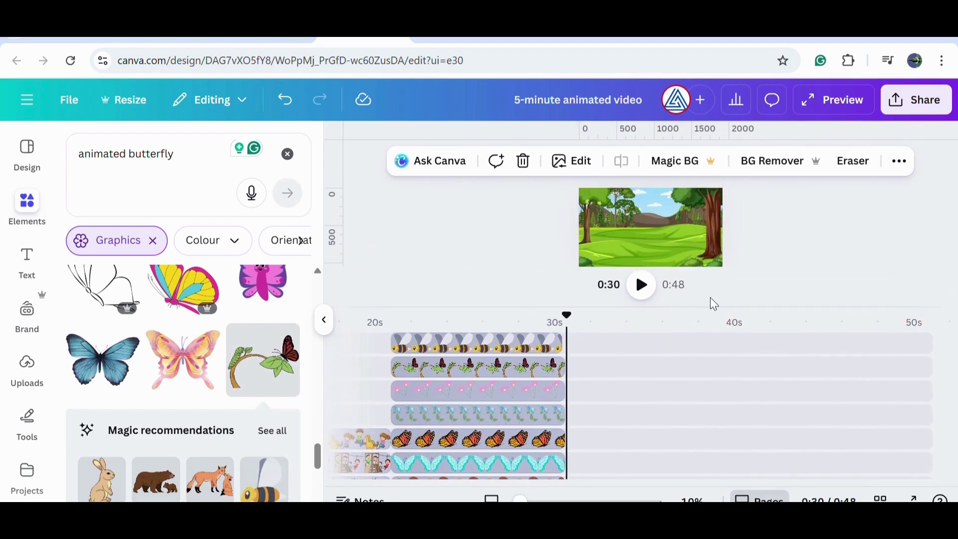
pyautogui.moveTo(712, 307); pyautogui.dragTo(721, 494)
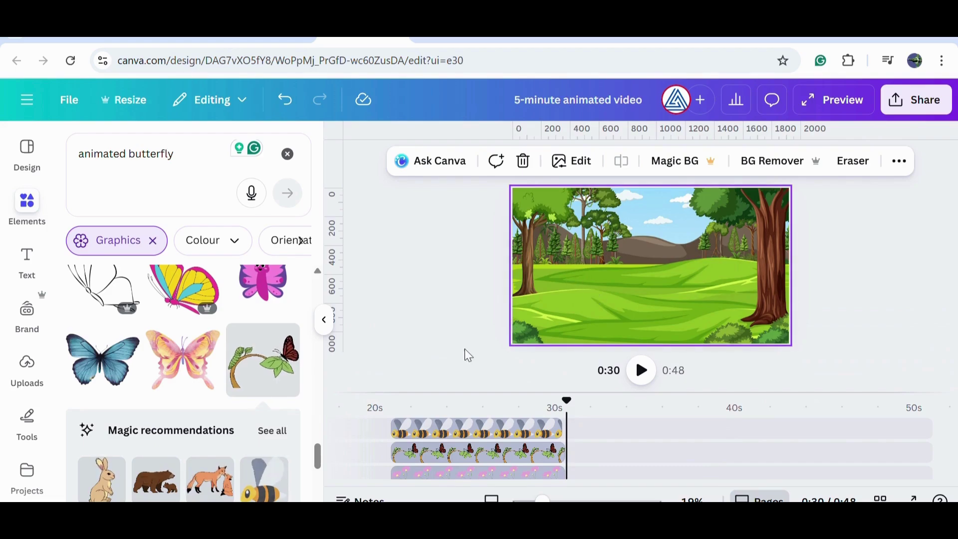
pyautogui.click(288, 154)
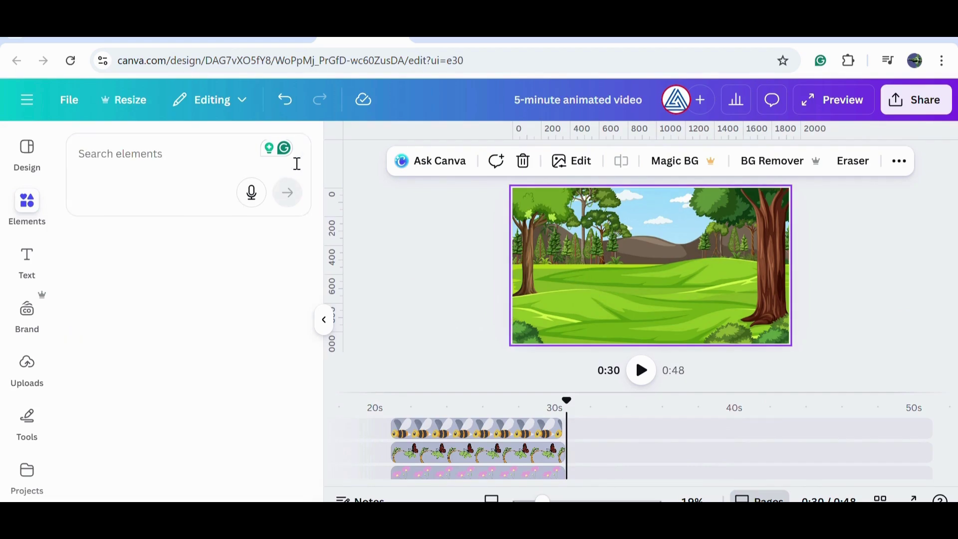
pyautogui.click(105, 166)
pyautogui.write('kids playing')
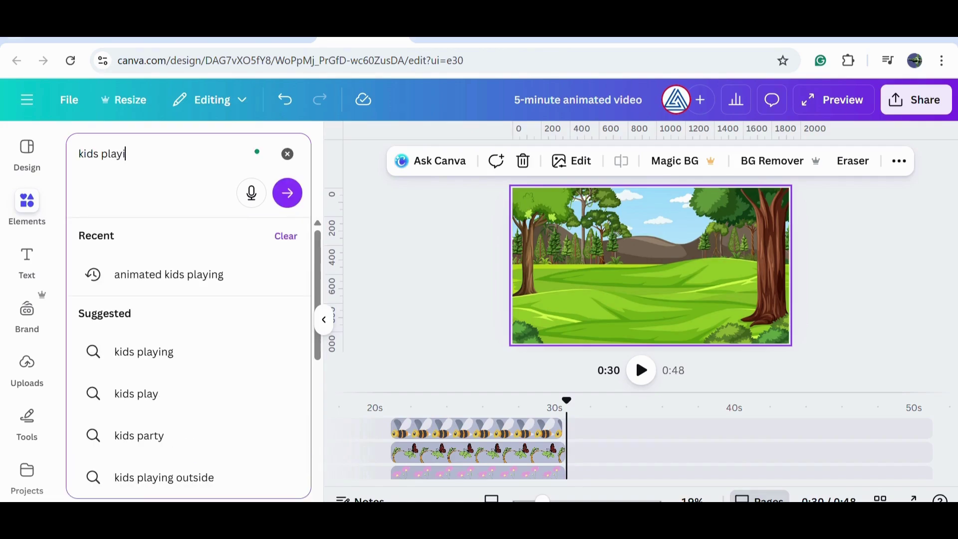
pyautogui.press('Return')
pyautogui.click(191, 240)
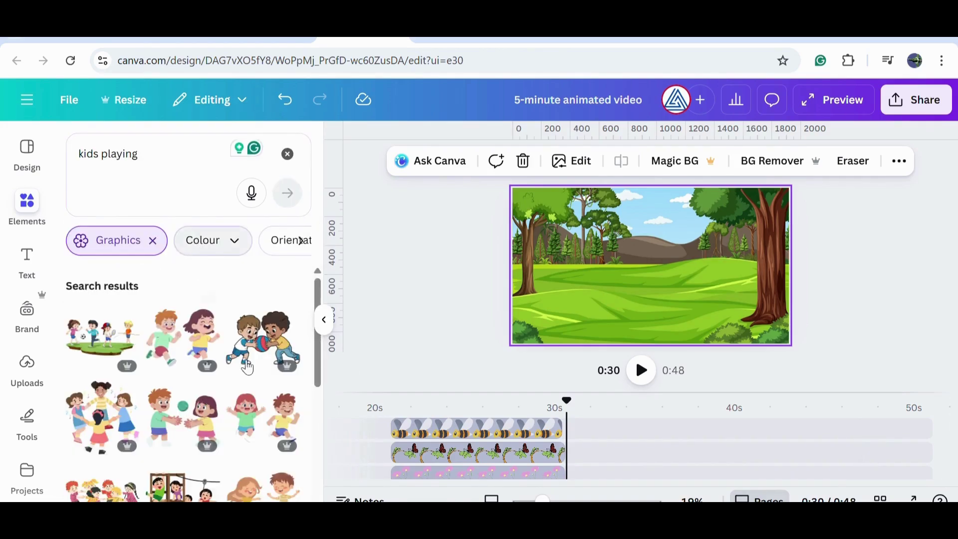
pyautogui.scroll(-5, 173, 423)
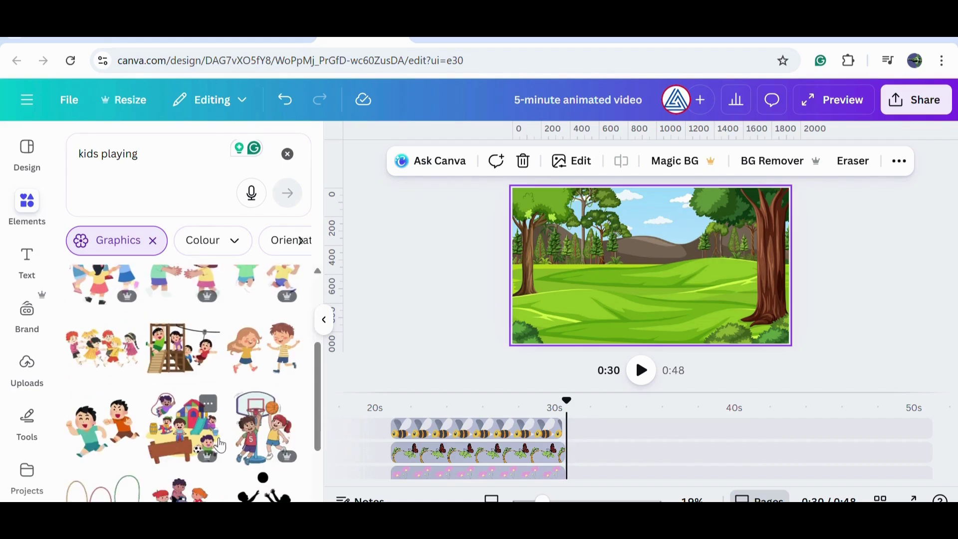
# Add the two running boys near the large tree and create a slower custom path to the scene's lower-left corner.
pyautogui.click(127, 329)
pyautogui.moveTo(765, 338); pyautogui.dragTo(711, 306)
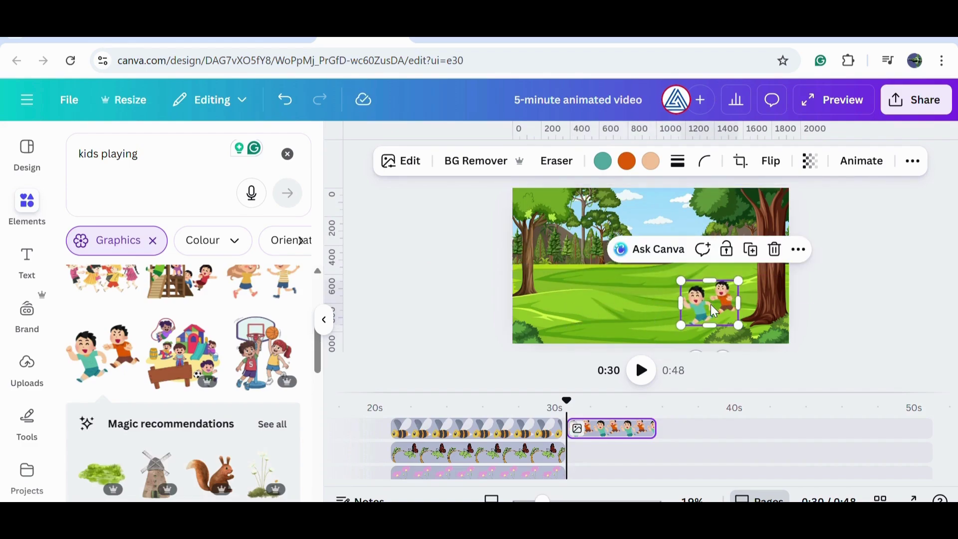
pyautogui.click(861, 161)
pyautogui.click(156, 307)
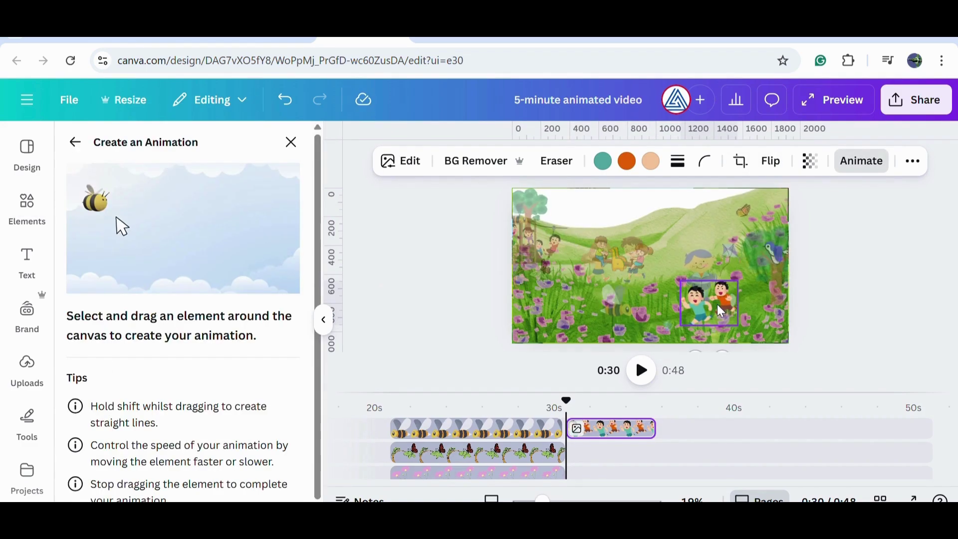
pyautogui.moveTo(526, 325); pyautogui.dragTo(525, 324)
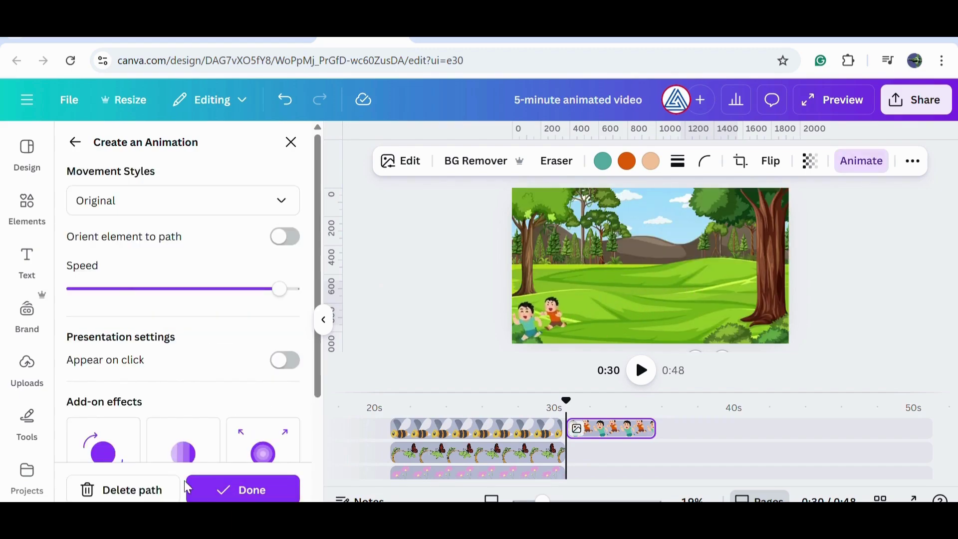
pyautogui.click(120, 288)
pyautogui.click(261, 487)
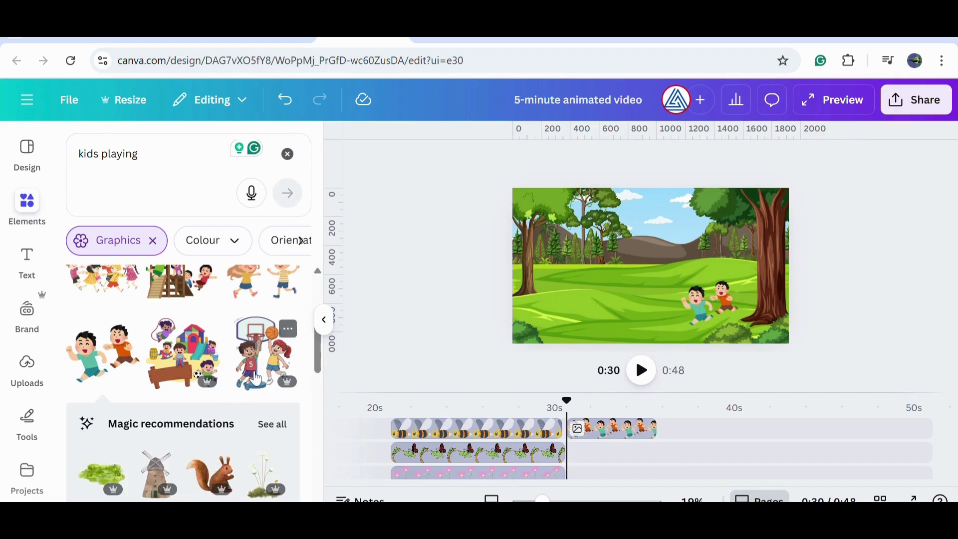
# Add the kids on the wooden playground climber, placed in front of the trees on the forest scene's left side.
pyautogui.click(183, 349)
pyautogui.moveTo(644, 259); pyautogui.dragTo(603, 258)
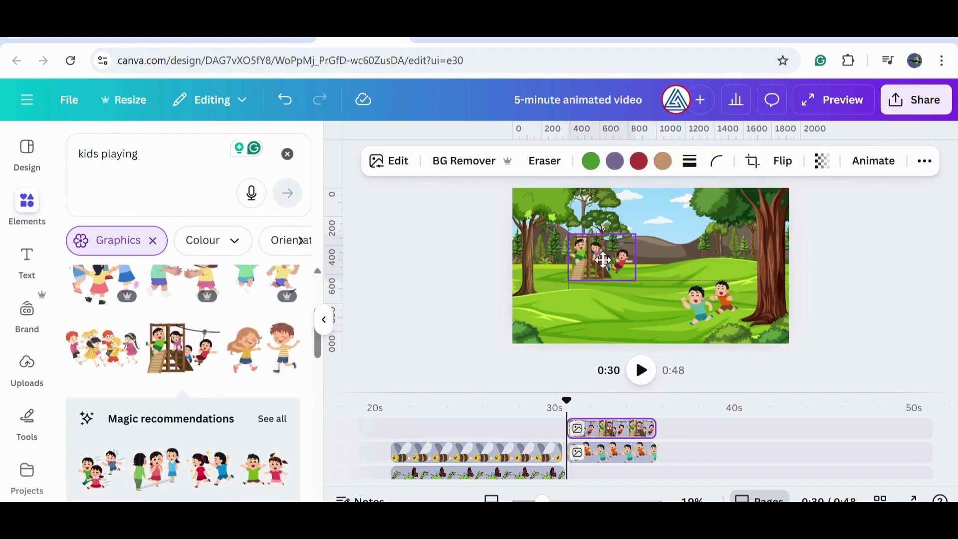
pyautogui.click(457, 276)
# Add the two boys playing with a ball, small, on the grass behind the running boys.
pyautogui.scroll(2, 231, 313)
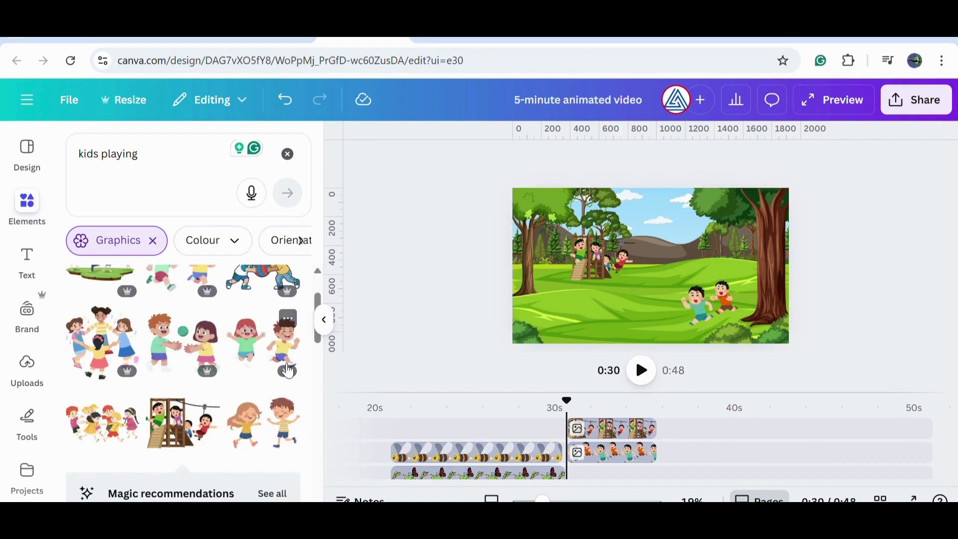
pyautogui.scroll(2, 288, 371)
pyautogui.click(266, 360)
pyautogui.moveTo(738, 204); pyautogui.dragTo(684, 262)
pyautogui.moveTo(714, 231); pyautogui.dragTo(689, 295)
pyautogui.hotkey('ctrl', 'z')
pyautogui.hotkey('ctrl', 'z')
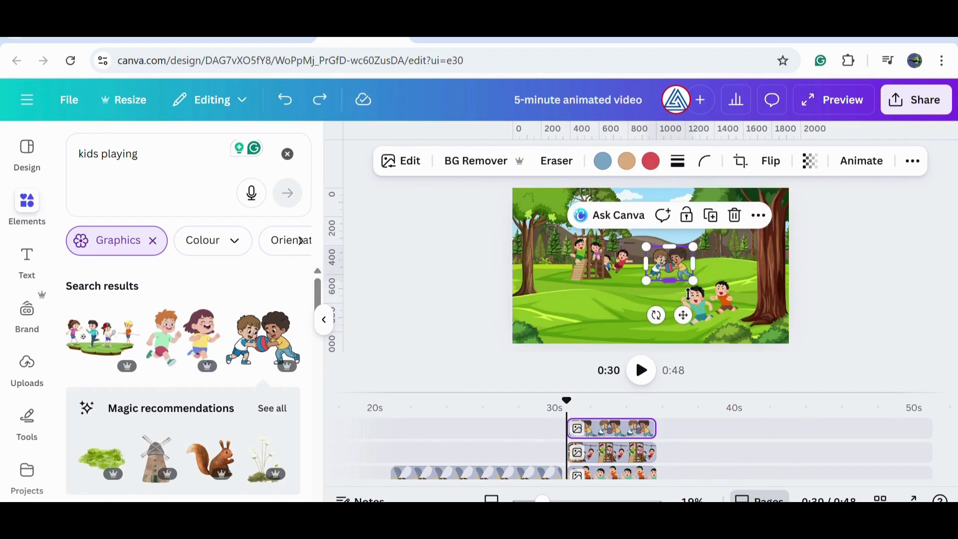
pyautogui.moveTo(646, 232); pyautogui.dragTo(665, 246)
pyautogui.moveTo(690, 271); pyautogui.dragTo(698, 265)
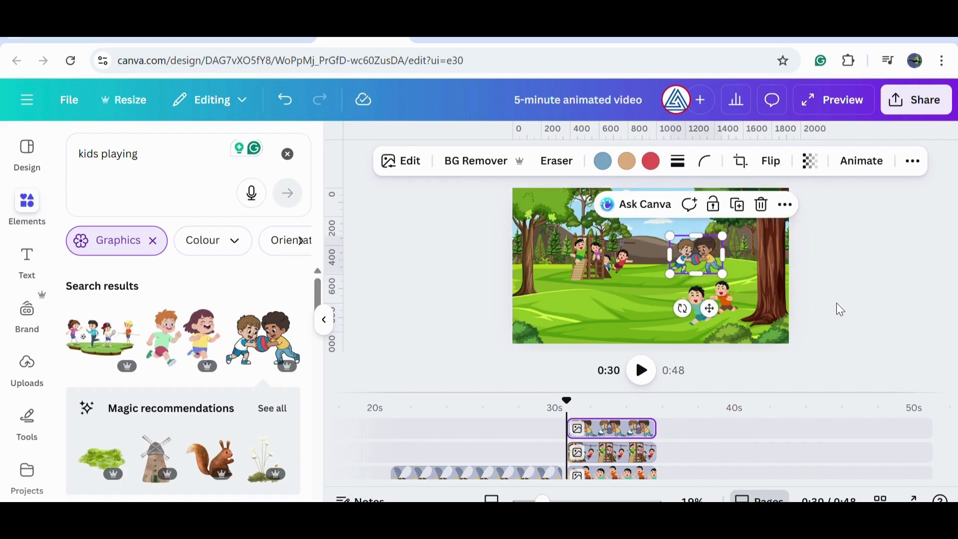
pyautogui.click(838, 306)
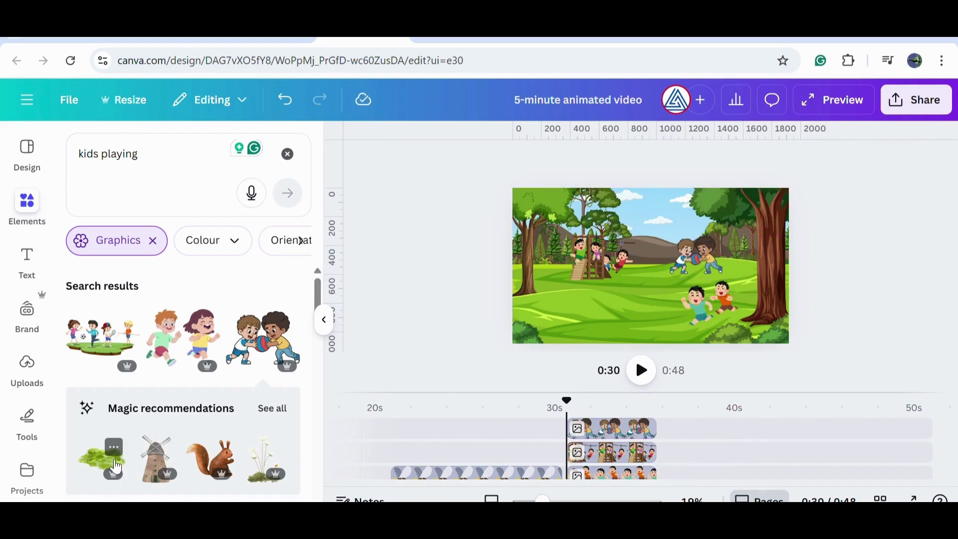
# Search the graphics for "animated animals" and look through the results for something suited to the forest scene.
pyautogui.scroll(-5, 112, 467)
pyautogui.scroll(-10, 94, 493)
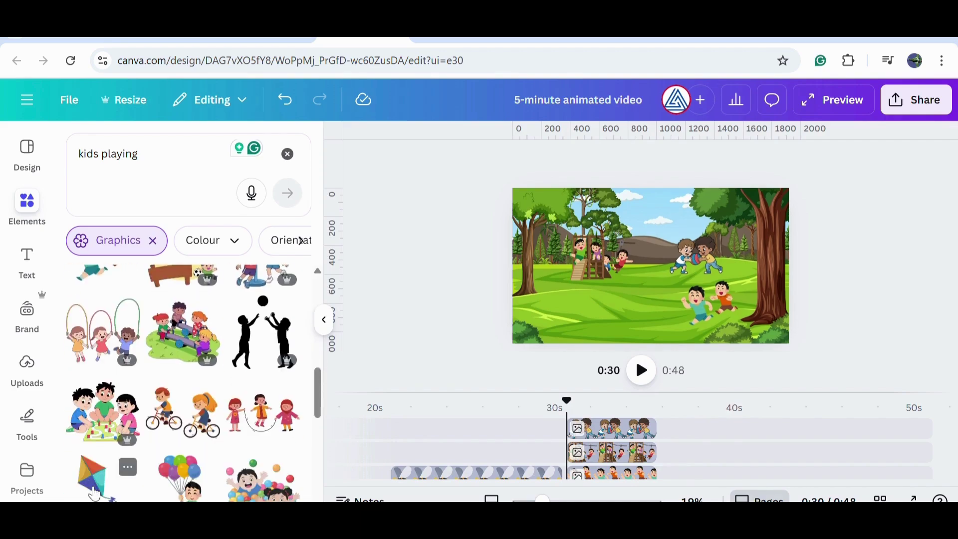
pyautogui.click(108, 154)
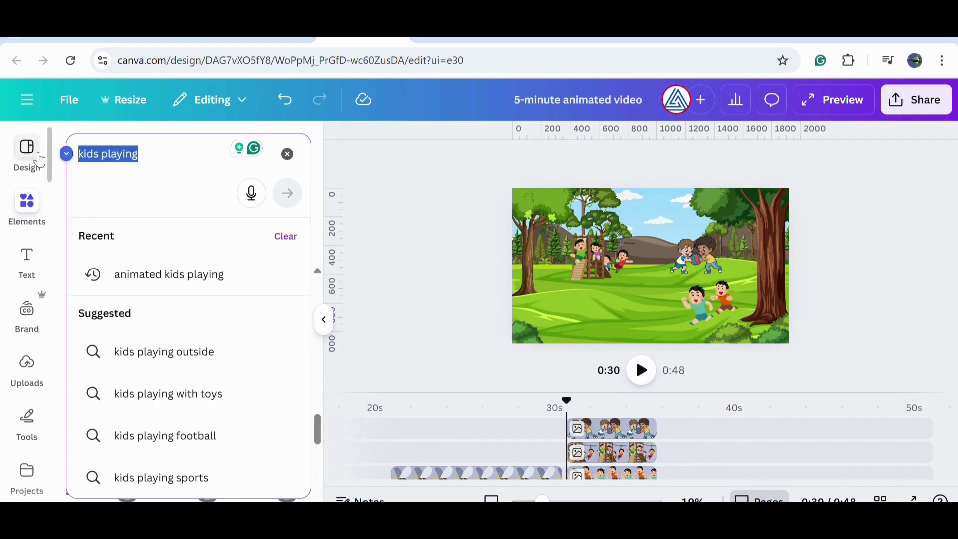
pyautogui.write('animated animals')
pyautogui.press('Return')
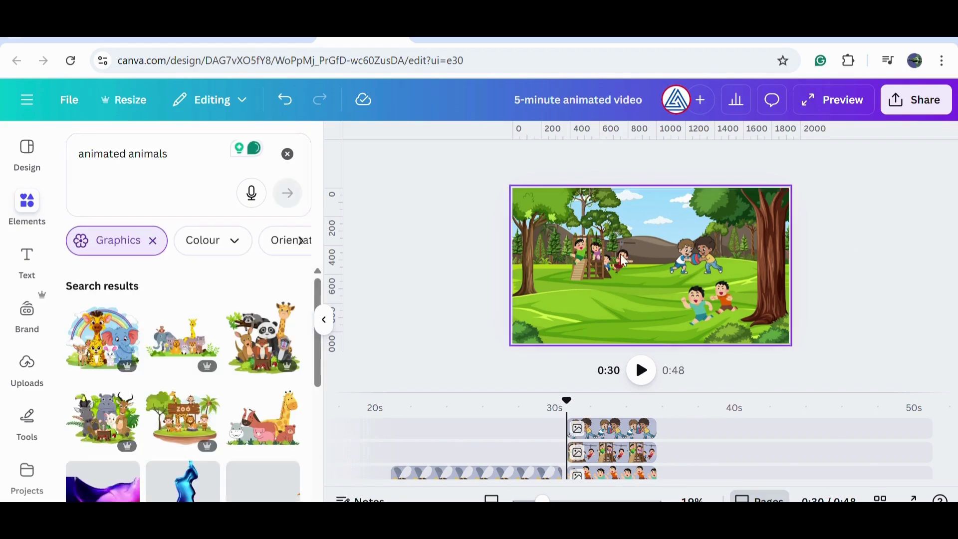
pyautogui.scroll(-5, 235, 325)
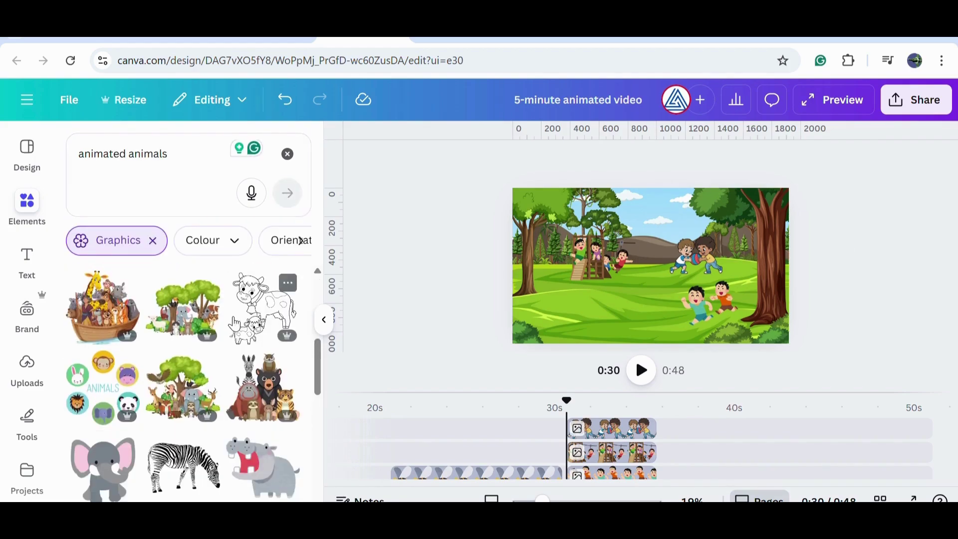
pyautogui.scroll(-10, 234, 324)
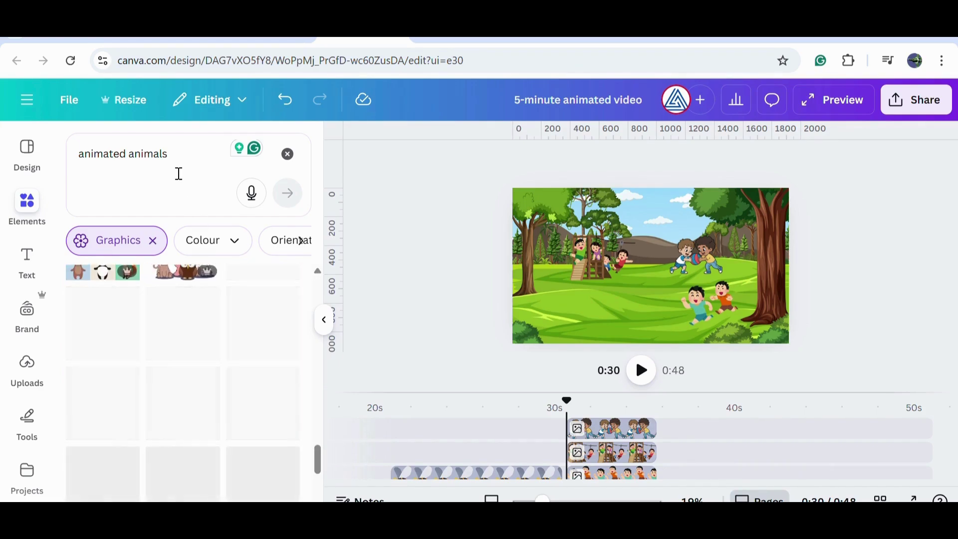
# Search the graphics for "animated" and add the yellow sun, small, to the forest scene's sky.
pyautogui.doubleClick(139, 159)
pyautogui.press('BackSpace')
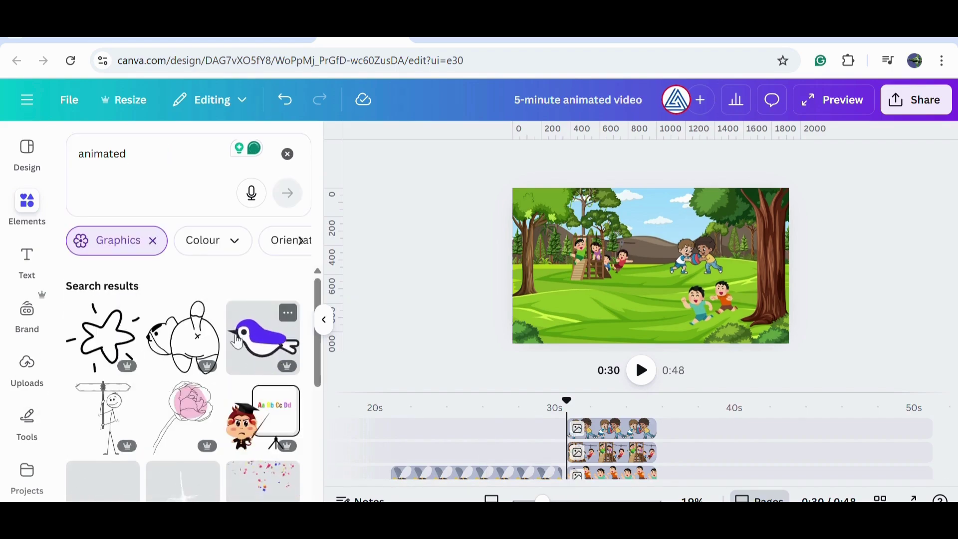
pyautogui.scroll(-15, 251, 345)
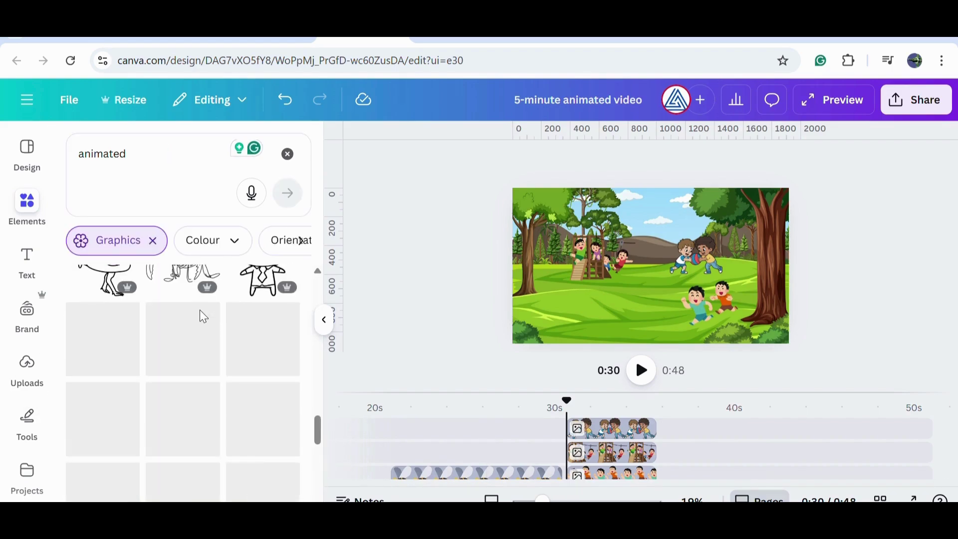
pyautogui.scroll(-10, 203, 316)
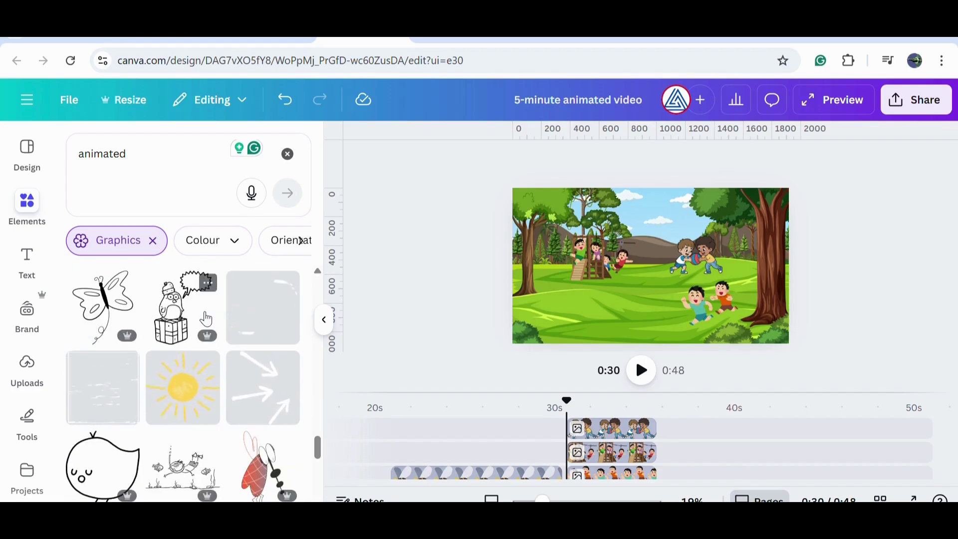
pyautogui.click(174, 400)
pyautogui.moveTo(712, 203); pyautogui.dragTo(692, 226)
pyautogui.click(446, 286)
# Add the green and yellow butterfly at a small size and create a custom motion path for it.
pyautogui.scroll(-2, 181, 330)
pyautogui.click(116, 430)
pyautogui.moveTo(708, 206); pyautogui.dragTo(628, 316)
pyautogui.moveTo(602, 311)
pyautogui.mouseDown()
pyautogui.moveTo(588, 207)
pyautogui.moveTo(598, 218)
pyautogui.moveTo(521, 213)
pyautogui.moveTo(631, 226)
pyautogui.moveTo(751, 218)
pyautogui.moveTo(628, 292)
pyautogui.moveTo(548, 322)
pyautogui.mouseUp()
pyautogui.click(684, 161)
pyautogui.click(169, 302)
pyautogui.click(243, 490)
# Add the grey rabbit with pink ears, small, on the forest scene's lower-left grass and flip it.
pyautogui.click(264, 434)
pyautogui.click(593, 161)
pyautogui.scroll(-3, 240, 356)
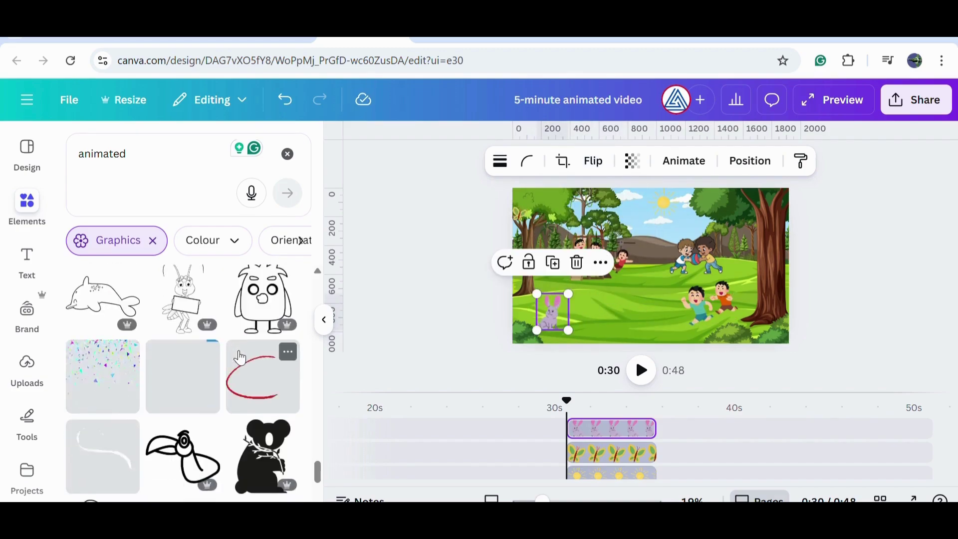
pyautogui.scroll(-5, 241, 357)
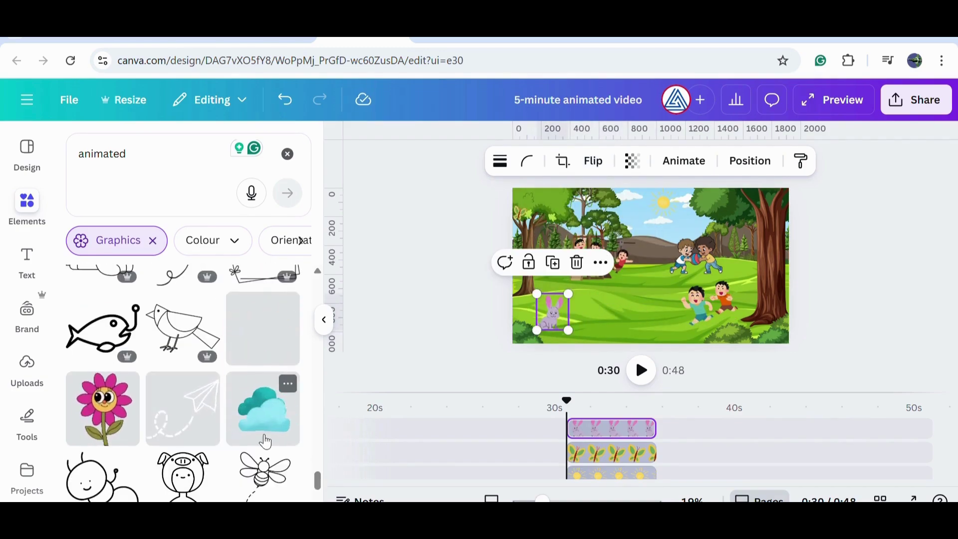
pyautogui.scroll(-8, 264, 441)
pyautogui.scroll(-3, 271, 435)
# Replace the current element search with a search for "grass".
pyautogui.click(288, 155)
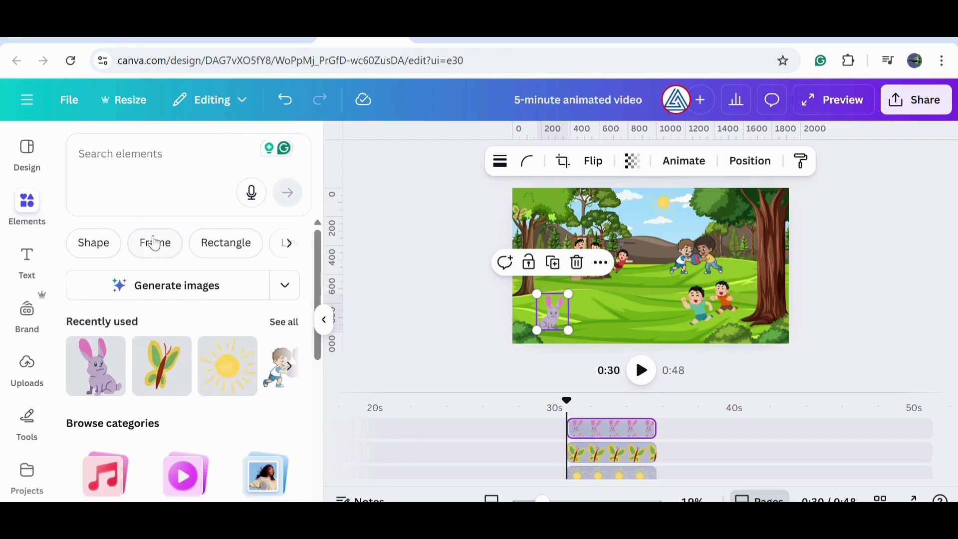
pyautogui.click(181, 397)
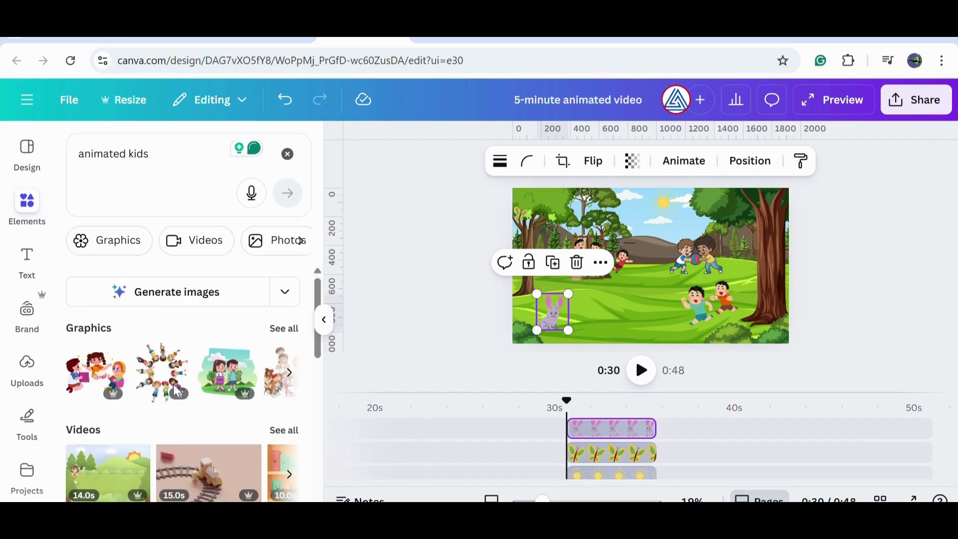
pyautogui.click(148, 173)
pyautogui.write('grass')
pyautogui.press('Return')
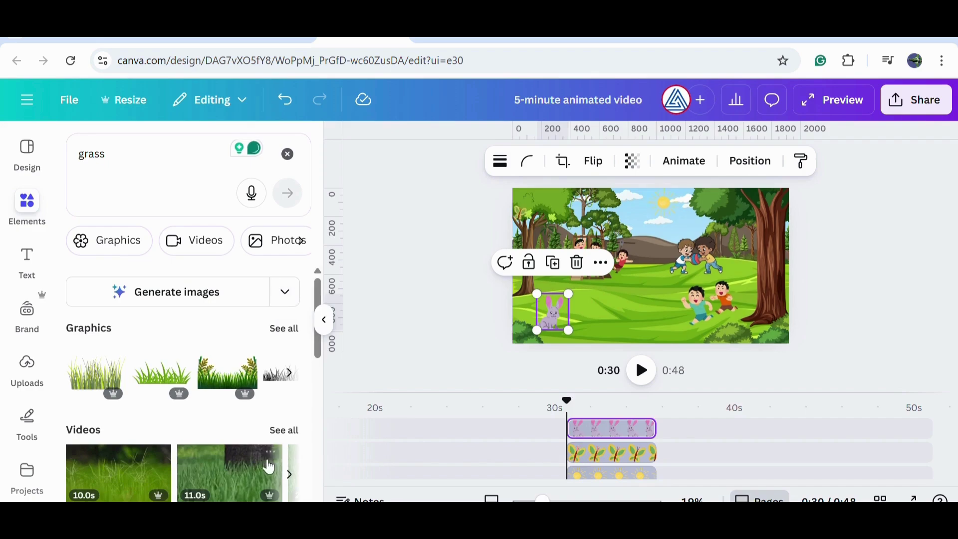
# Add the light green grass strip along the forest scene's lower edge near the rabbit and duplicate it.
pyautogui.click(167, 381)
pyautogui.moveTo(670, 270); pyautogui.dragTo(574, 325)
pyautogui.hotkey('ctrl', 'd')
# Show all grass graphics and add the tall dark green tuft with flowers at the forest scene's lower-left corner.
pyautogui.click(293, 329)
pyautogui.scroll(-3, 225, 335)
pyautogui.click(103, 429)
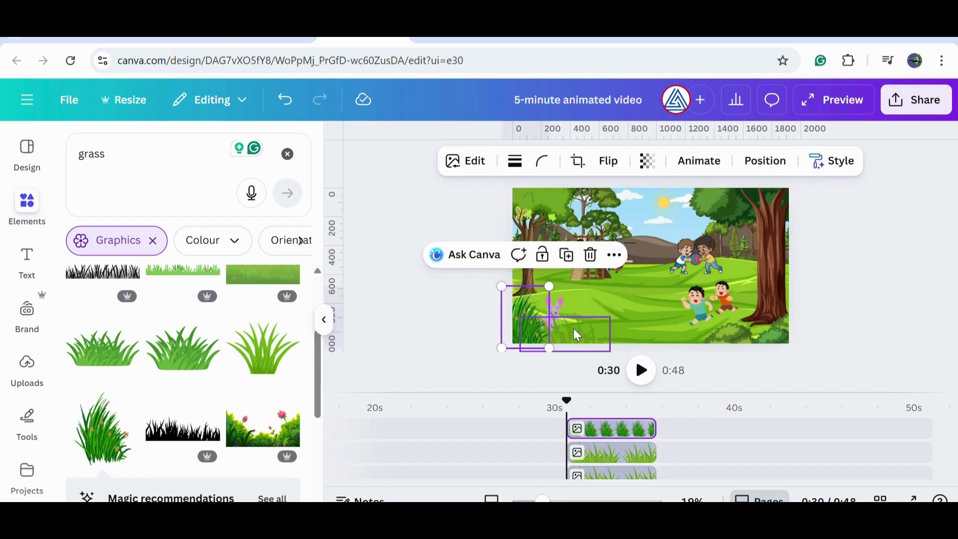
# Delete both light green grass strips beside the rabbit.
pyautogui.click(577, 334)
pyautogui.press('Delete')
pyautogui.click(579, 338)
pyautogui.press('Delete')
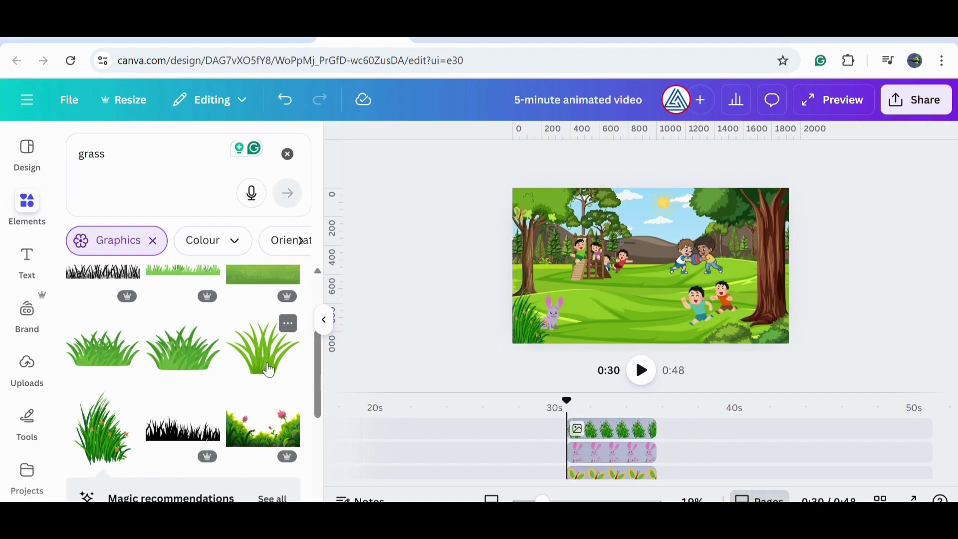
# Add a bushy green grass tuft and place it, scaled down, at the forest scene's lower-left corner near the rabbit.
pyautogui.click(115, 354)
pyautogui.moveTo(759, 207); pyautogui.dragTo(599, 351)
pyautogui.moveTo(572, 318); pyautogui.dragTo(576, 341)
pyautogui.click(451, 319)
# Add the light green long-bladed grass tuft and place it at the forest scene's lower-right corner beside the large tree trunk.
pyautogui.click(263, 353)
pyautogui.moveTo(560, 203); pyautogui.dragTo(663, 275)
pyautogui.moveTo(720, 327); pyautogui.dragTo(799, 339)
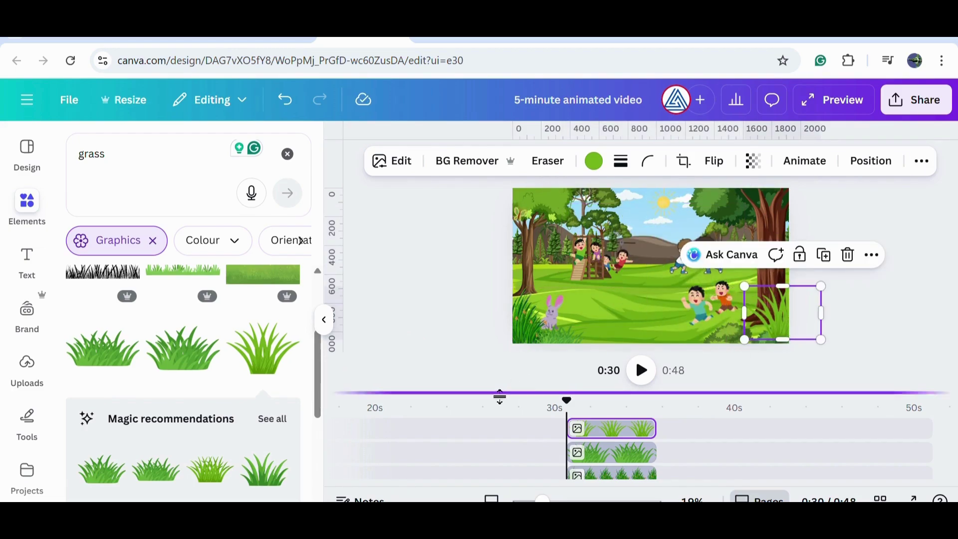
pyautogui.click(439, 342)
# Find the grass graphic with red flowers and add it to the forest scene's lower edge beside the rabbit.
pyautogui.scroll(-2, 139, 365)
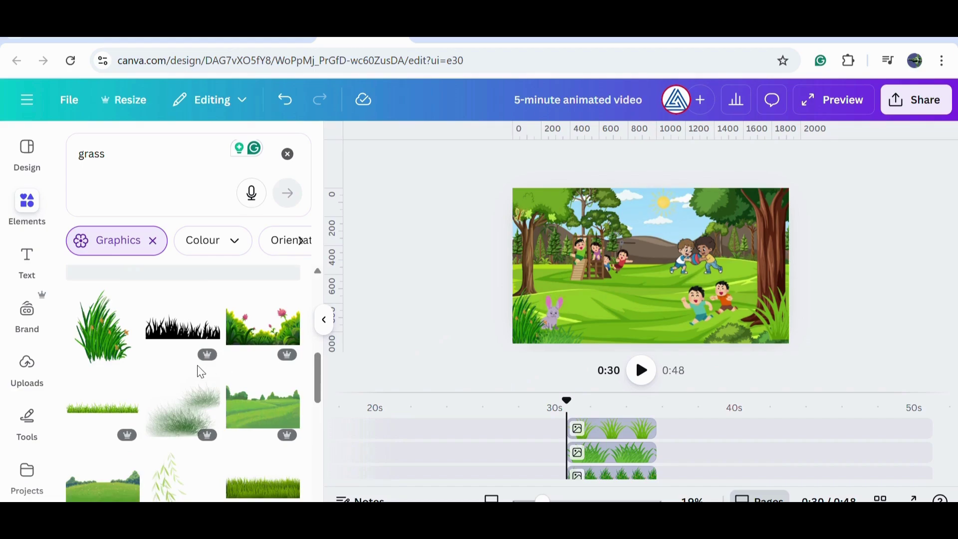
pyautogui.scroll(-3, 196, 365)
pyautogui.click(100, 417)
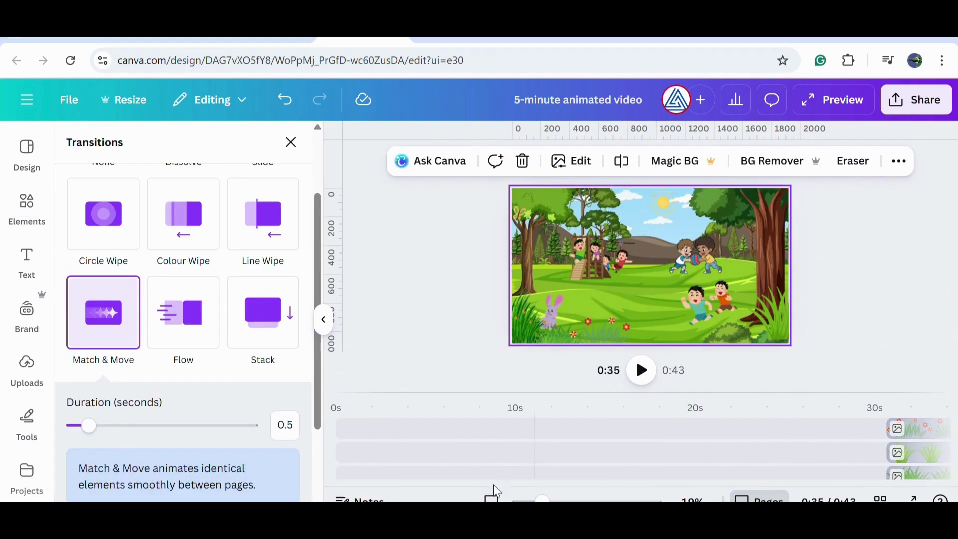
# Play the video from the beginning to review the first scenes, and pause it during the kite scene.
pyautogui.click(335, 409)
pyautogui.click(649, 374)
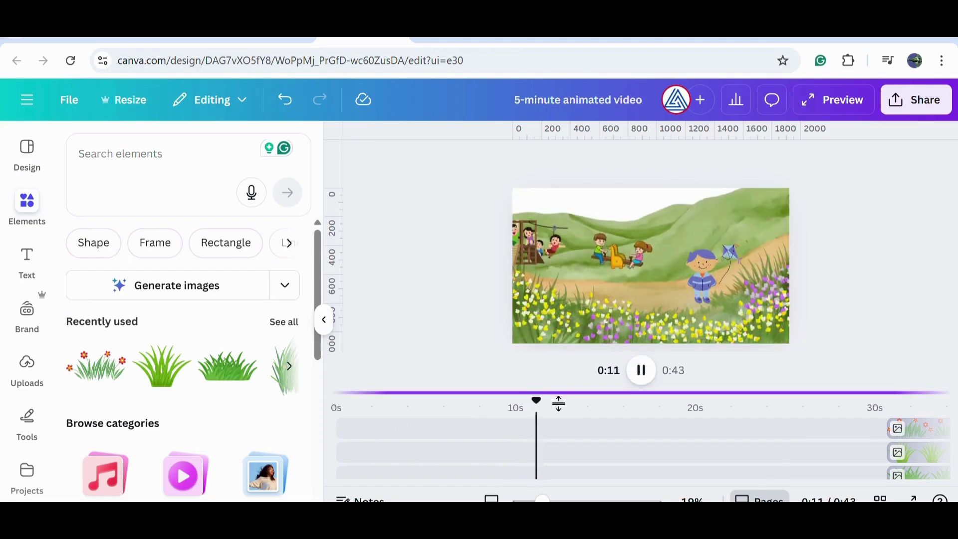
pyautogui.click(641, 375)
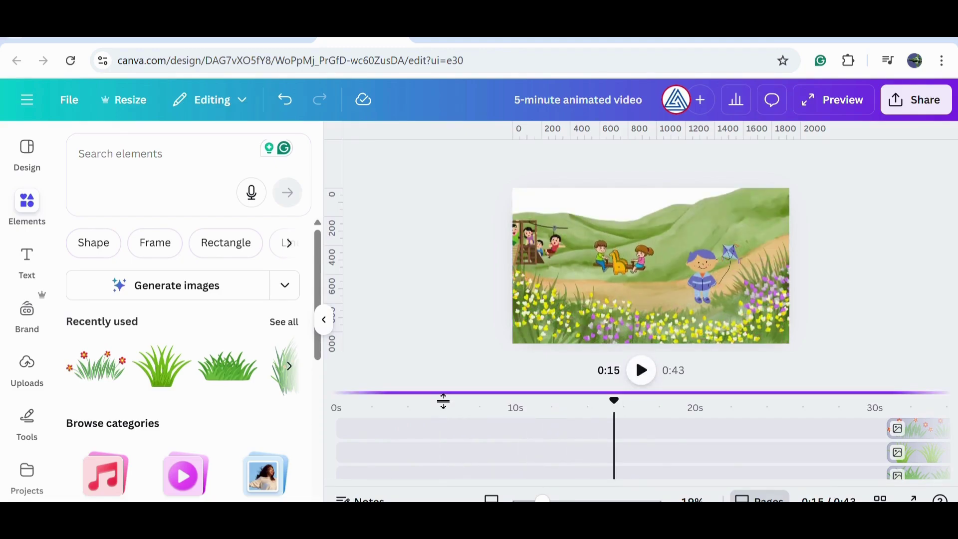
# Give the larger bee in the first meadow scene a custom animation path running to the right over the flowers.
pyautogui.scroll(-1, 478, 419)
pyautogui.click(433, 439)
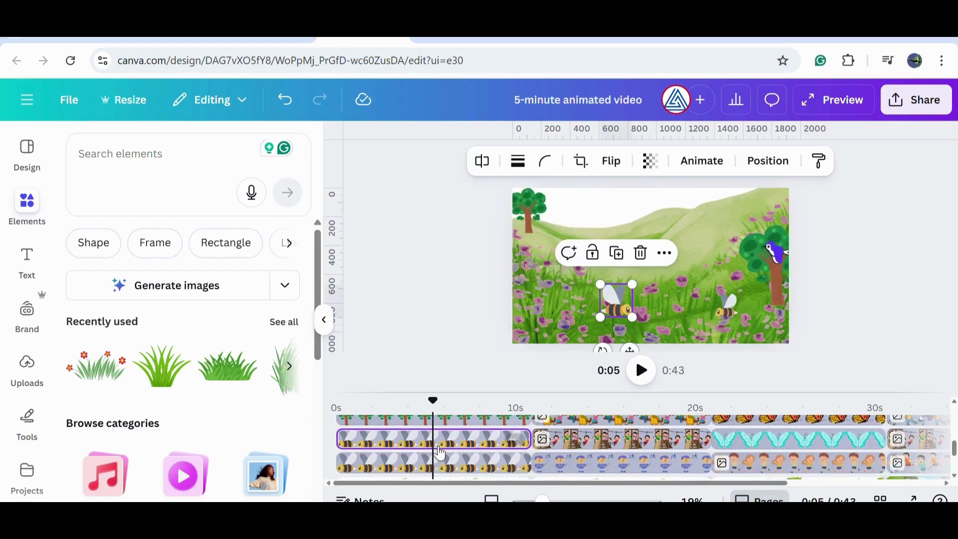
pyautogui.click(703, 162)
pyautogui.click(201, 324)
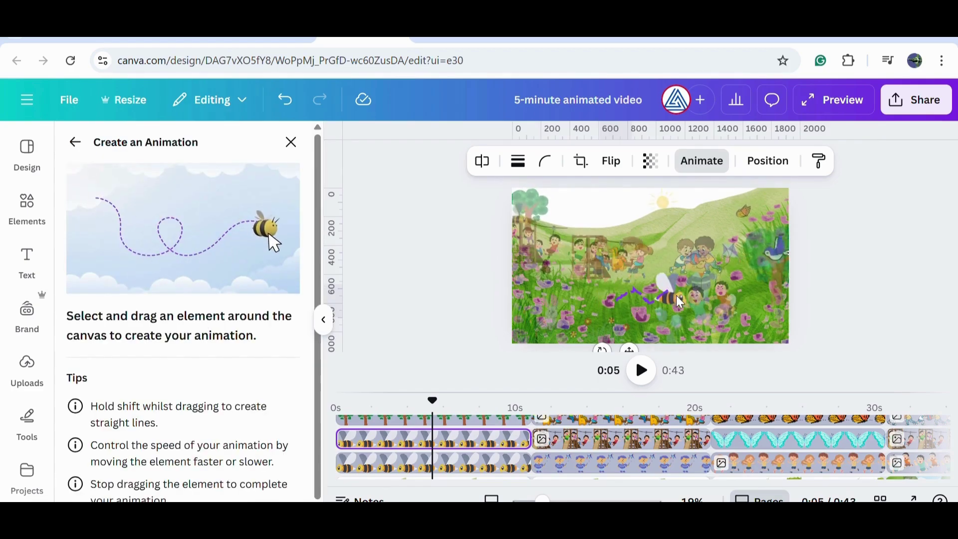
pyautogui.moveTo(708, 281); pyautogui.dragTo(708, 280)
# Give the smaller bee in the meadow scene a custom animation path towards the lower left and finish the animation.
pyautogui.click(726, 305)
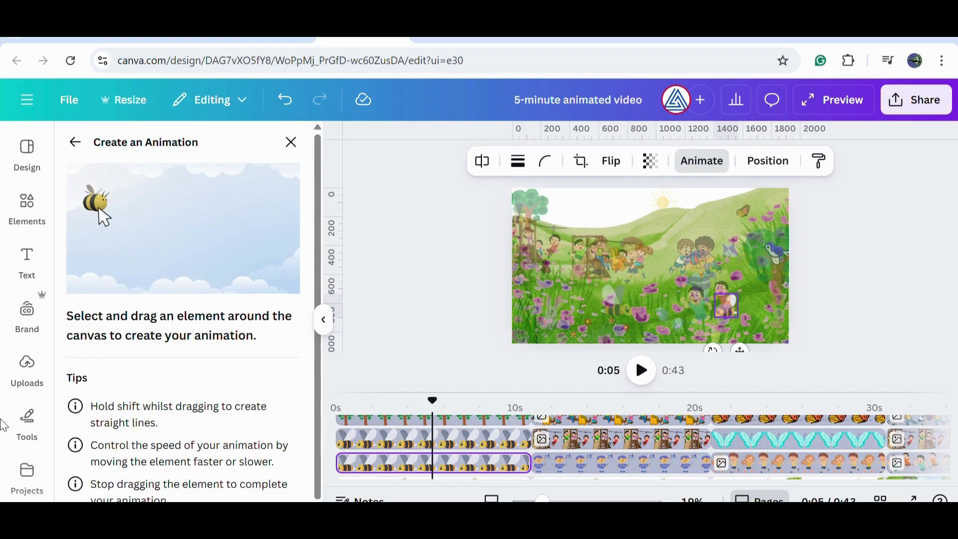
pyautogui.moveTo(721, 313)
pyautogui.mouseDown()
pyautogui.moveTo(691, 333)
pyautogui.moveTo(660, 335)
pyautogui.mouseUp()
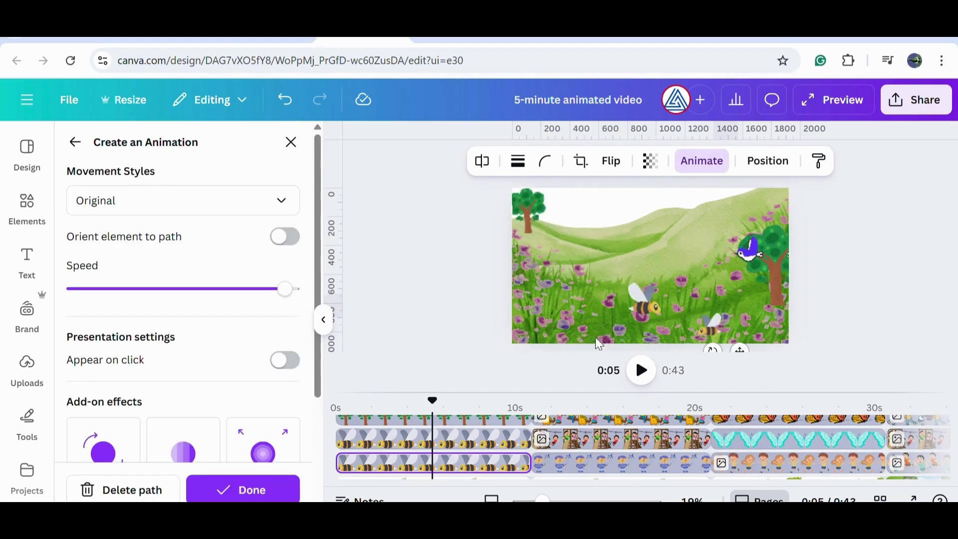
pyautogui.click(239, 488)
# Play the whole video from the start to check all scene animations, and return the playhead to the beginning.
pyautogui.moveTo(438, 415); pyautogui.dragTo(332, 440)
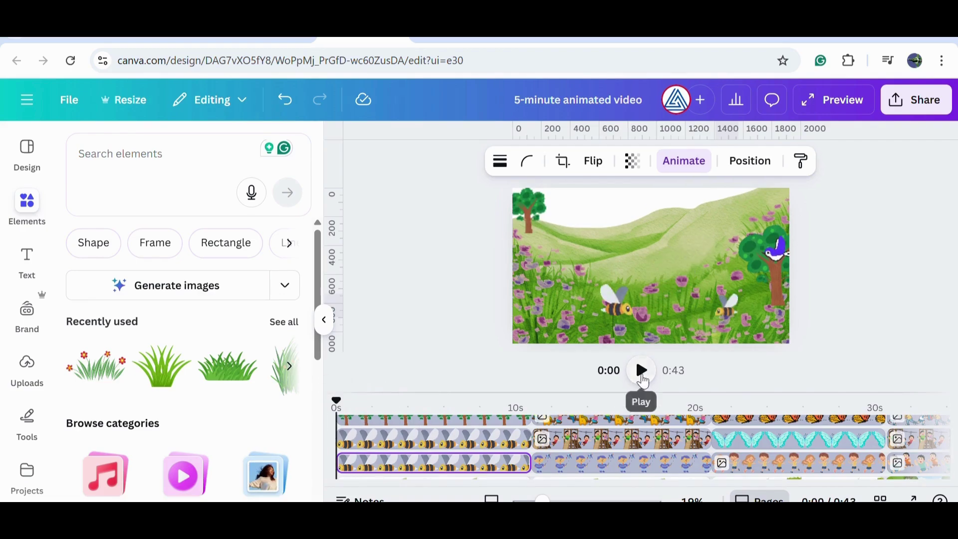
pyautogui.click(642, 371)
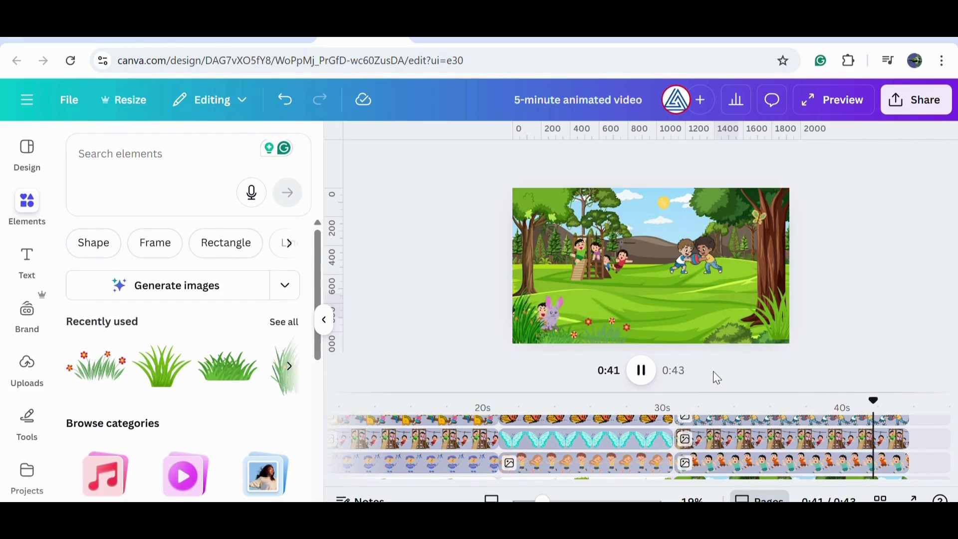
pyautogui.moveTo(906, 401); pyautogui.dragTo(321, 443)
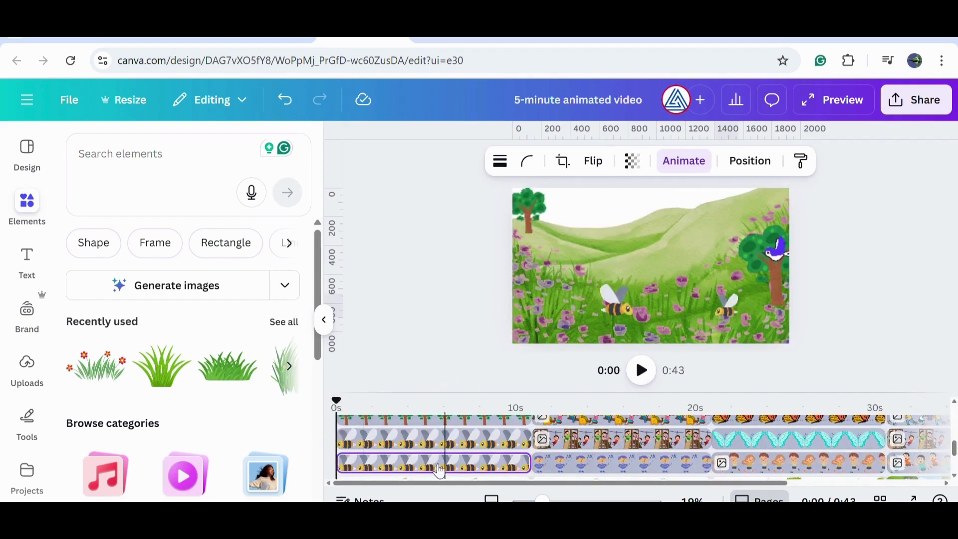
# Examine the animation effects available for the boy flying a kite in the second scene, playing that scene in between.
pyautogui.click(534, 439)
pyautogui.click(712, 272)
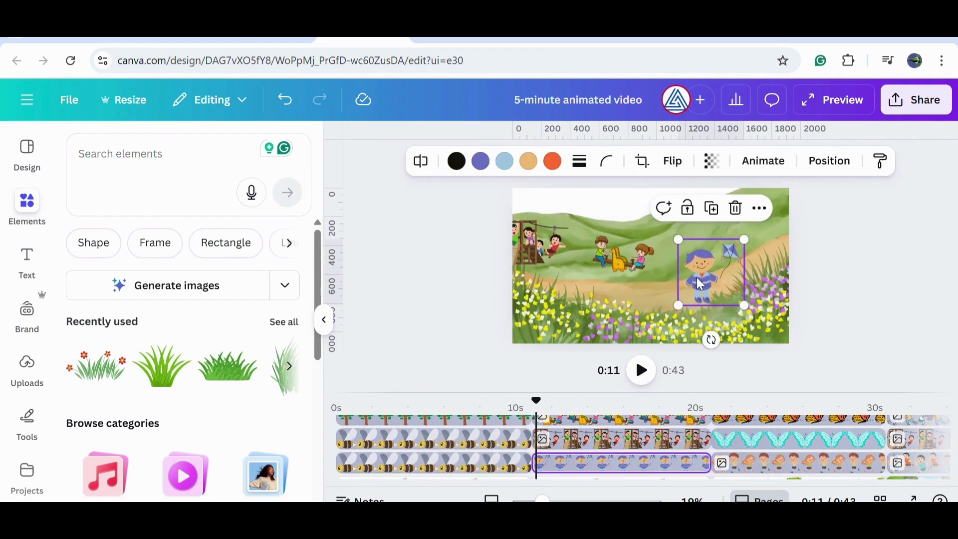
pyautogui.click(764, 160)
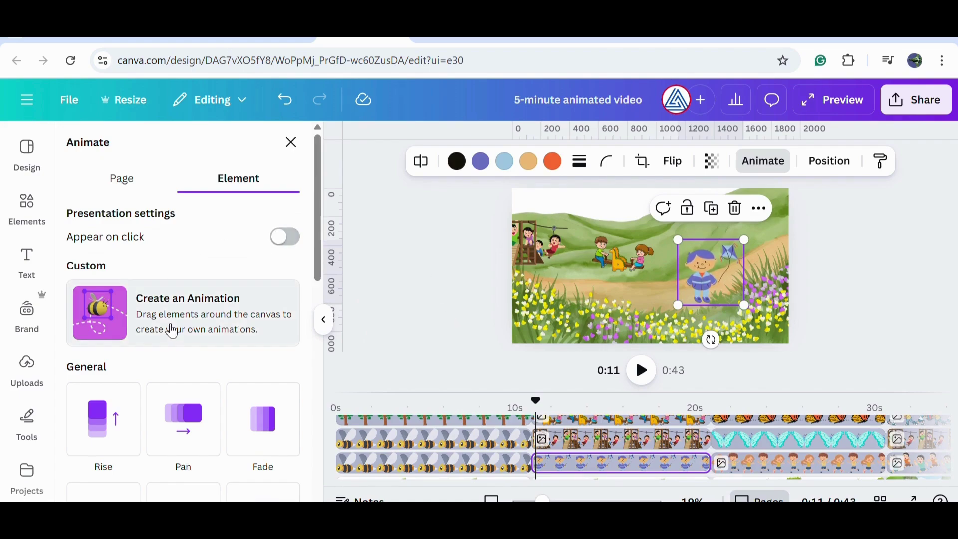
pyautogui.scroll(-10, 185, 429)
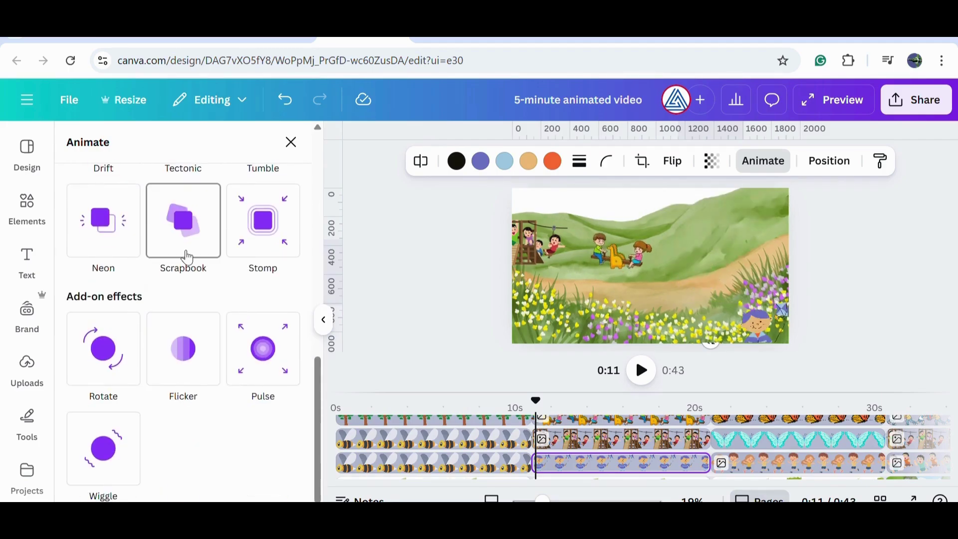
pyautogui.scroll(5, 186, 300)
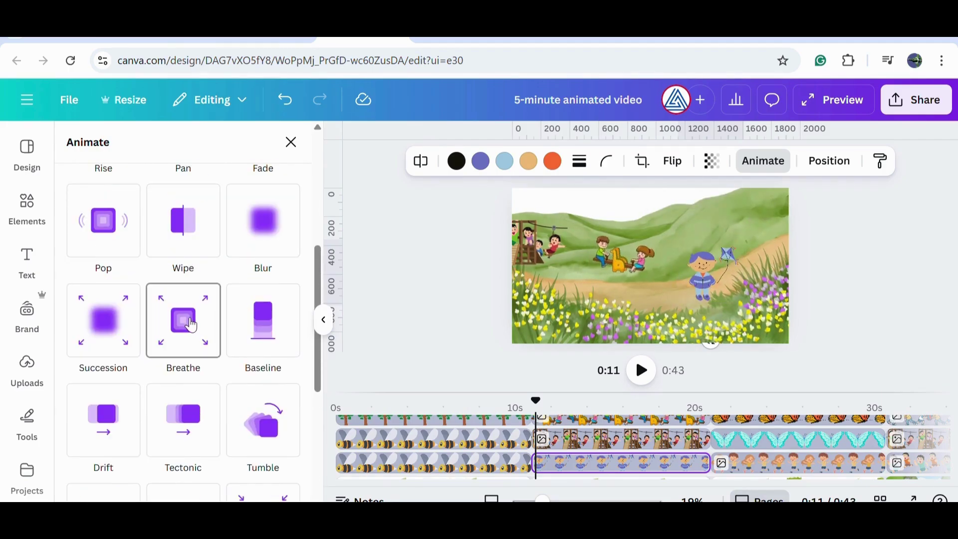
pyautogui.scroll(3, 192, 325)
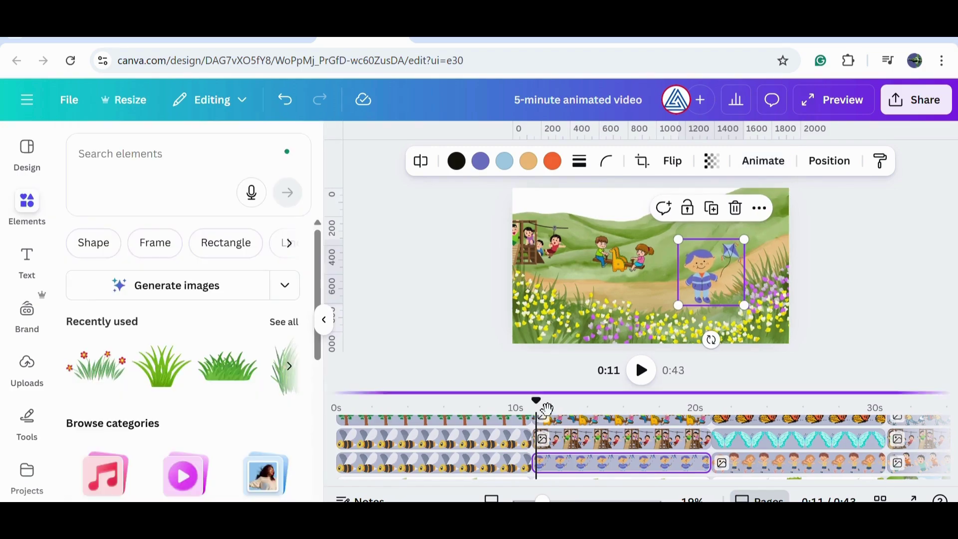
pyautogui.click(648, 380)
pyautogui.click(709, 286)
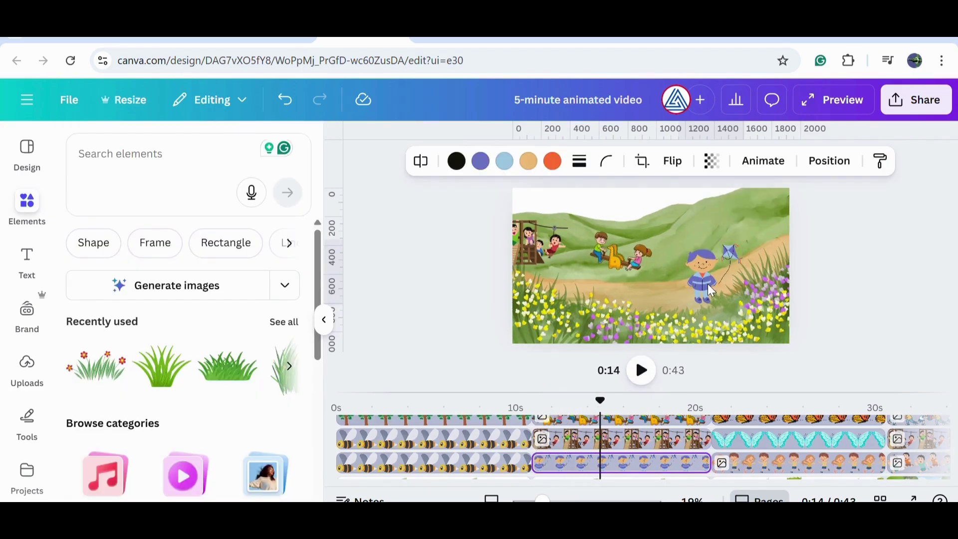
pyautogui.click(764, 160)
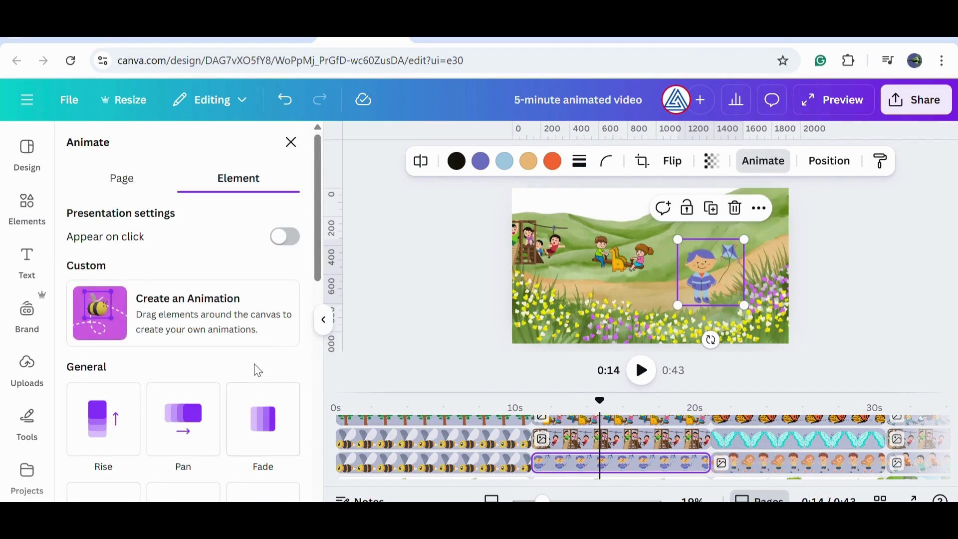
pyautogui.scroll(-5, 225, 374)
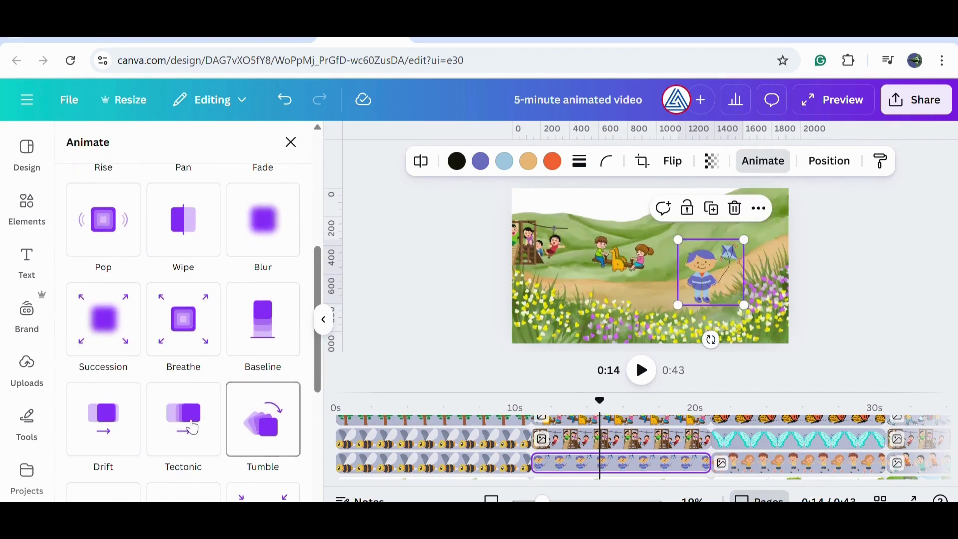
pyautogui.scroll(-2, 202, 424)
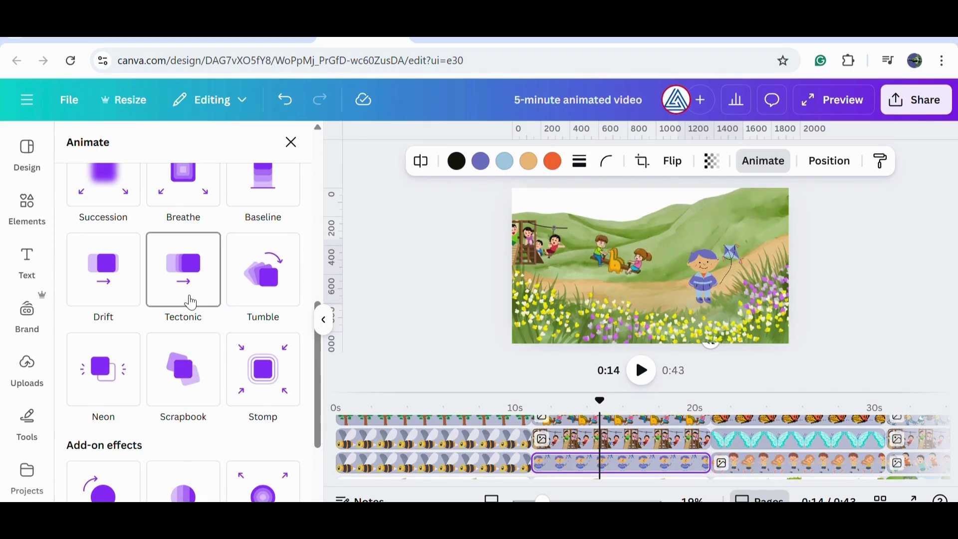
pyautogui.scroll(-3, 199, 486)
# Move the playhead to the end of the video and open its sharing options.
pyautogui.moveTo(600, 400); pyautogui.dragTo(848, 400)
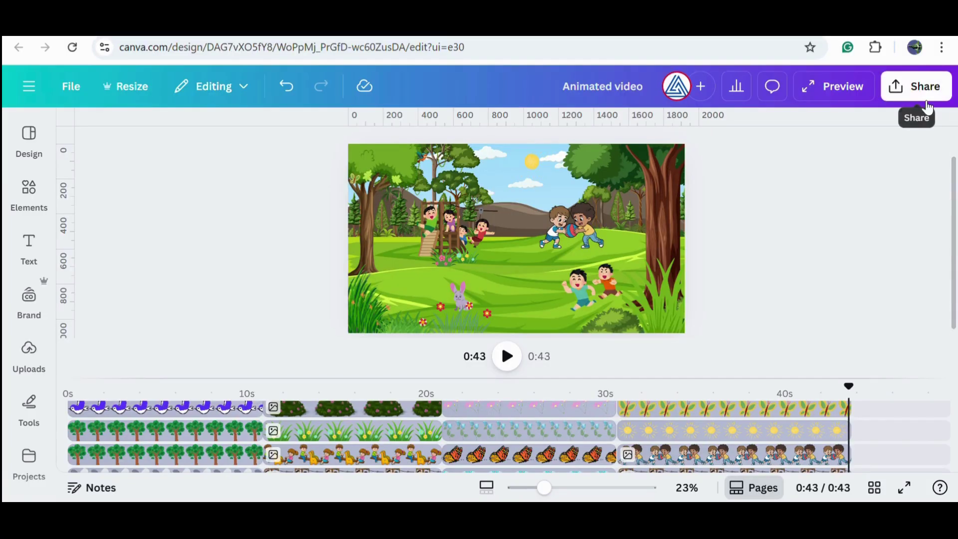
pyautogui.click(916, 87)
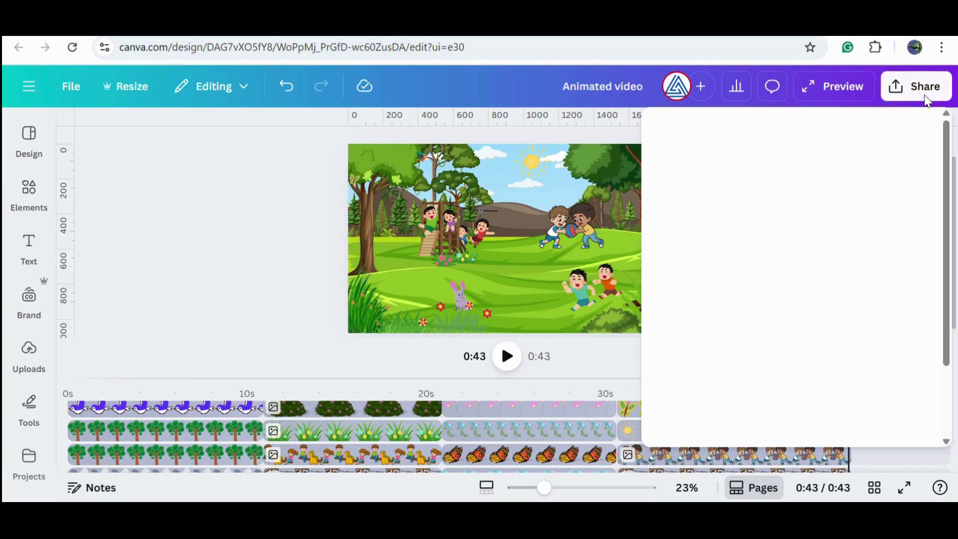